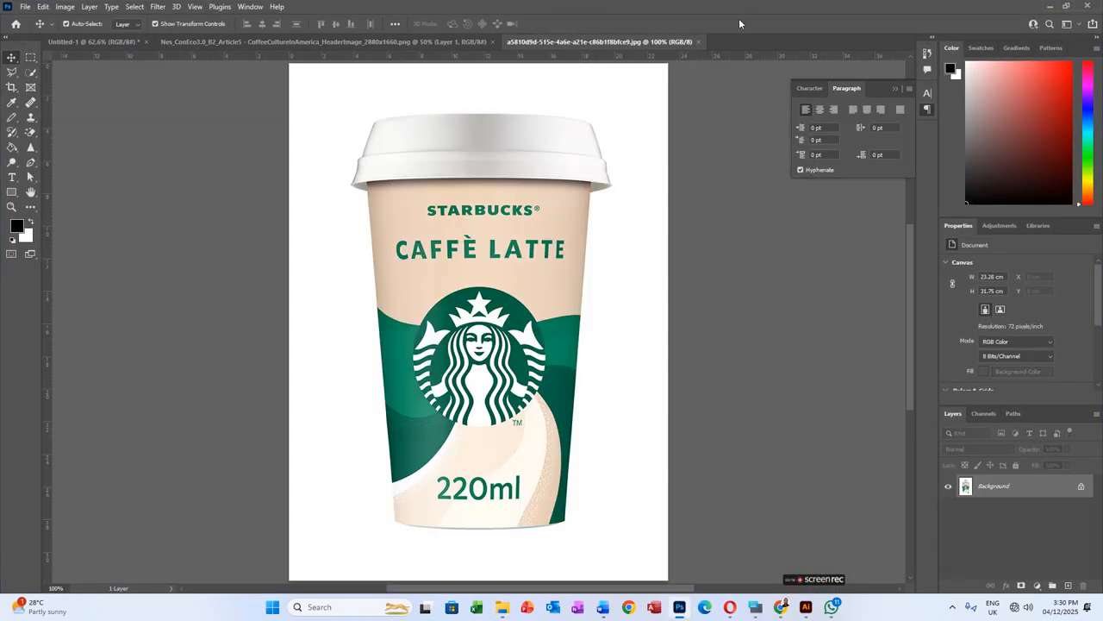
# Convert the cup photo's Background into a normal layer and trace the cup's bottom edge with the Pen tool
pyautogui.doubleClick(993, 486)
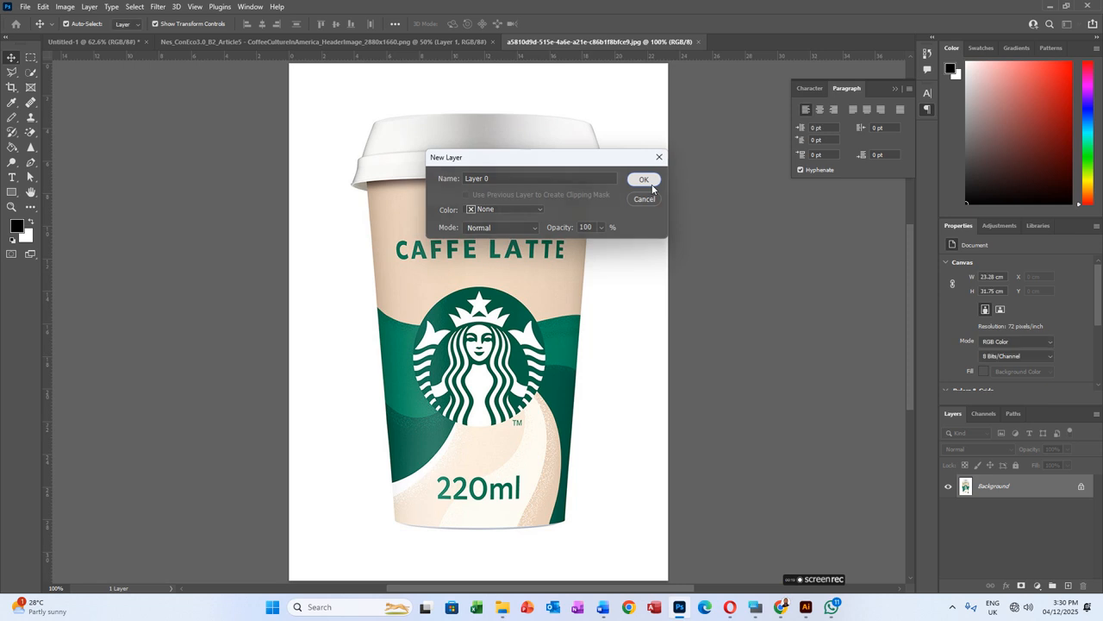
pyautogui.click(648, 182)
pyautogui.press('p')
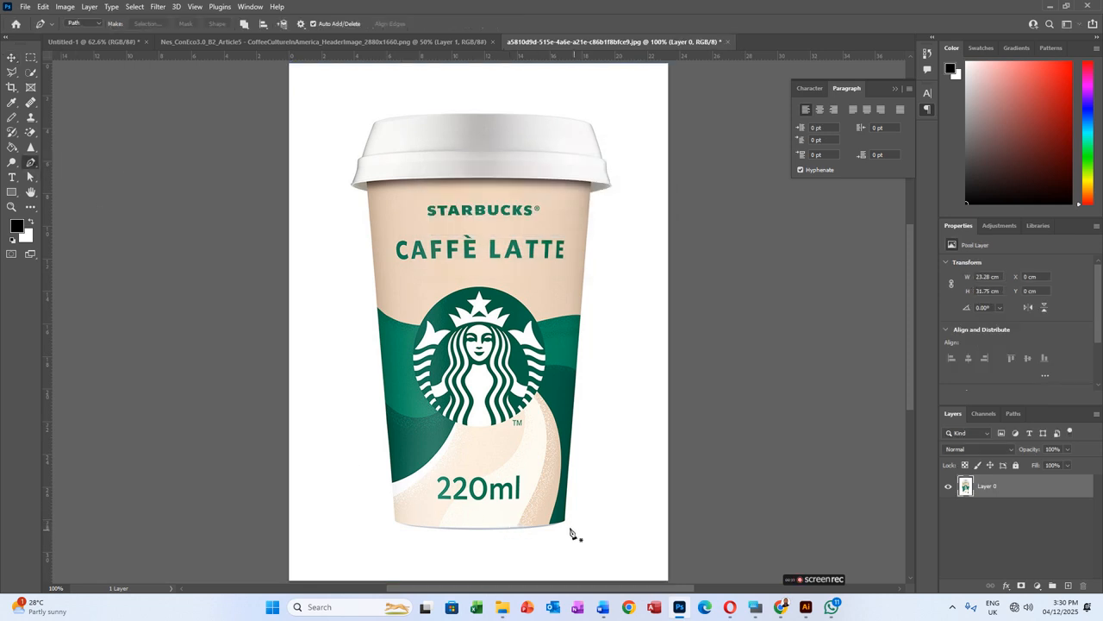
pyautogui.click(563, 521)
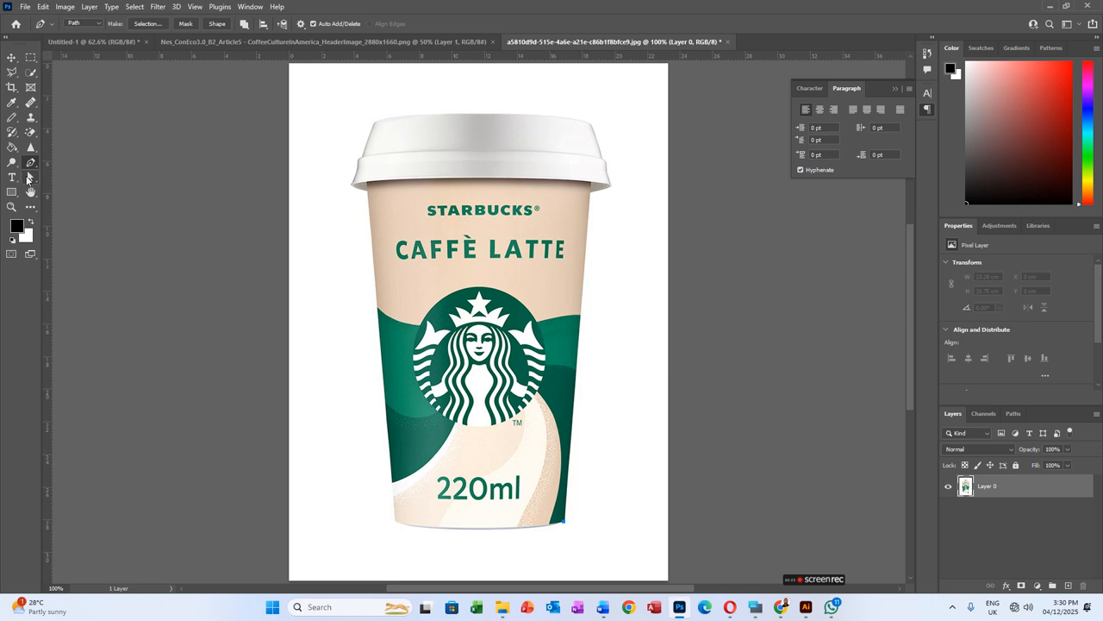
pyautogui.click(522, 527)
pyautogui.scroll(2, 439, 540)
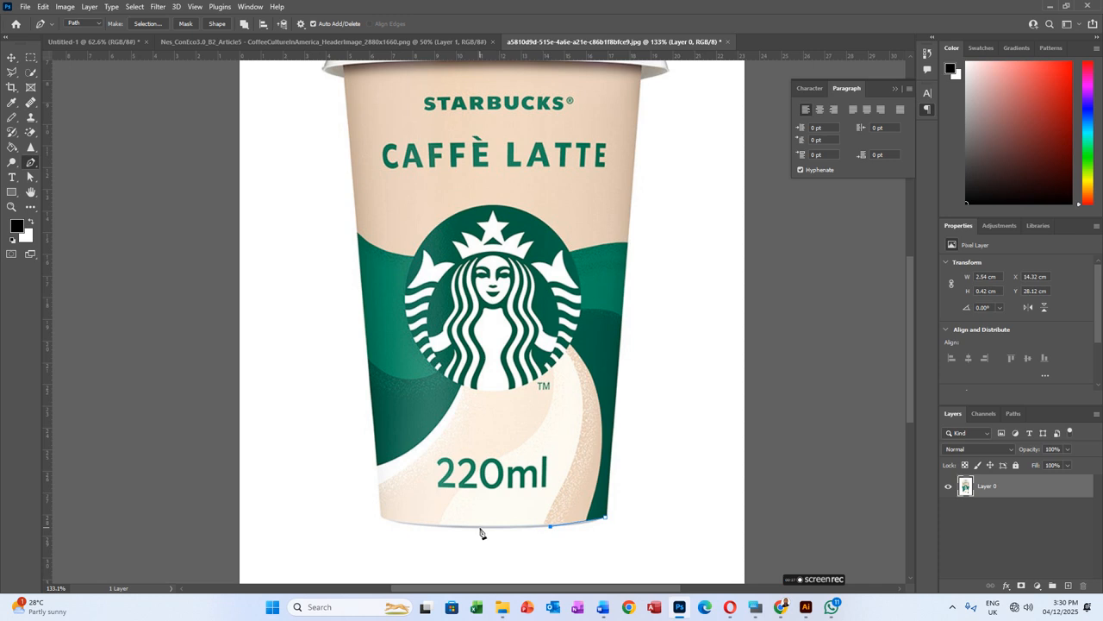
pyautogui.click(402, 522)
pyautogui.click(380, 514)
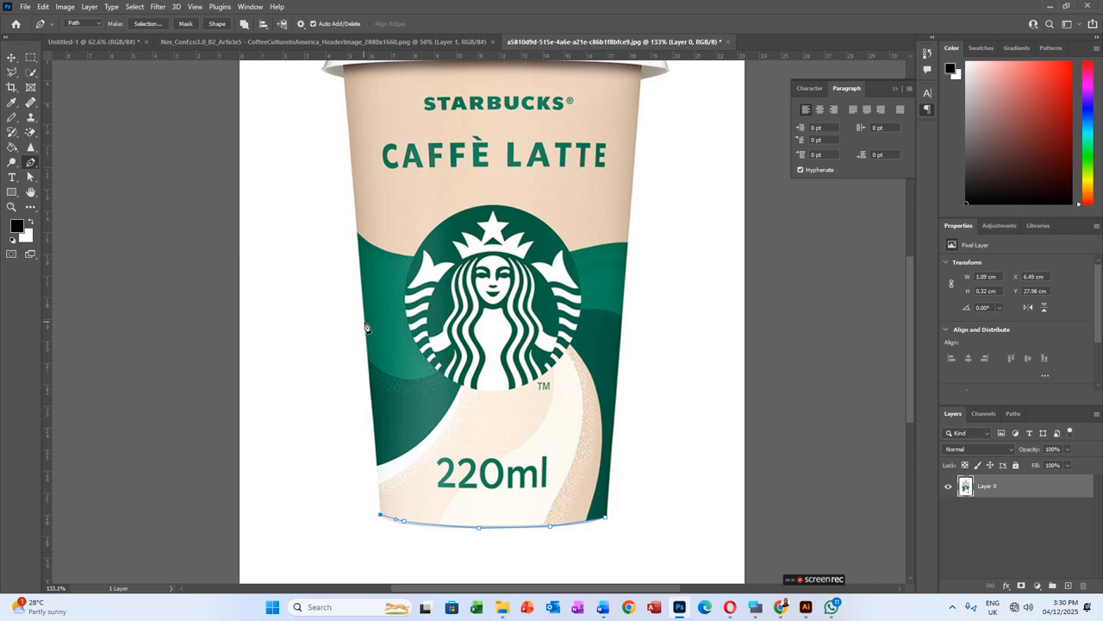
# Continue the pen path up the cup's left side and around the left rim of the lid
pyautogui.moveTo(358, 187); pyautogui.dragTo(404, 440)
pyautogui.click(389, 335)
pyautogui.click(369, 322)
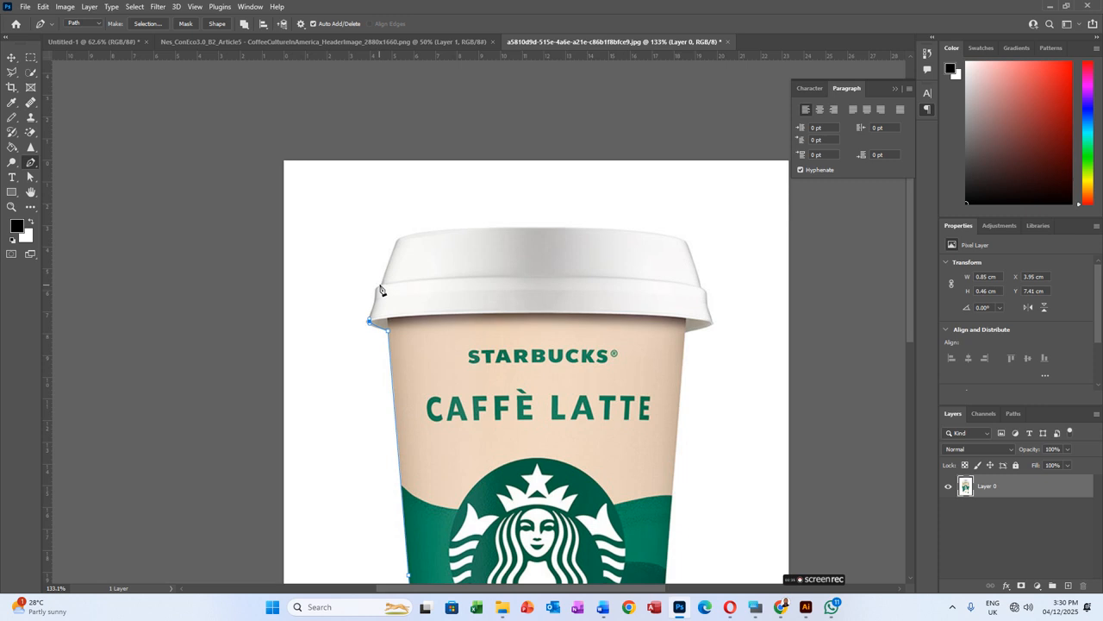
pyautogui.scroll(5, 411, 248)
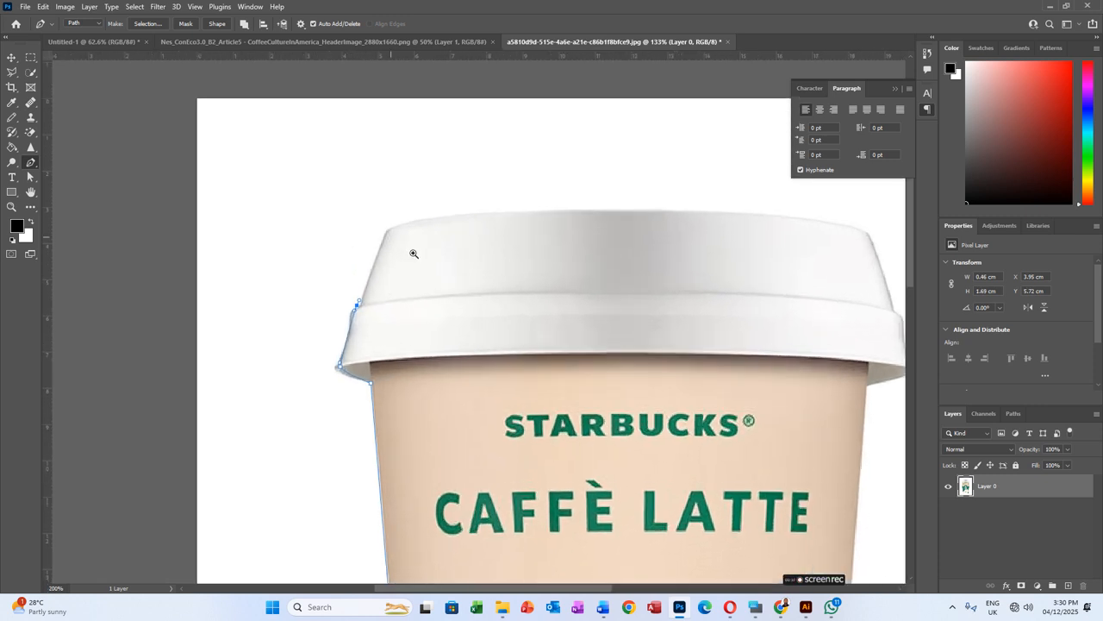
pyautogui.moveTo(298, 389); pyautogui.dragTo(307, 365)
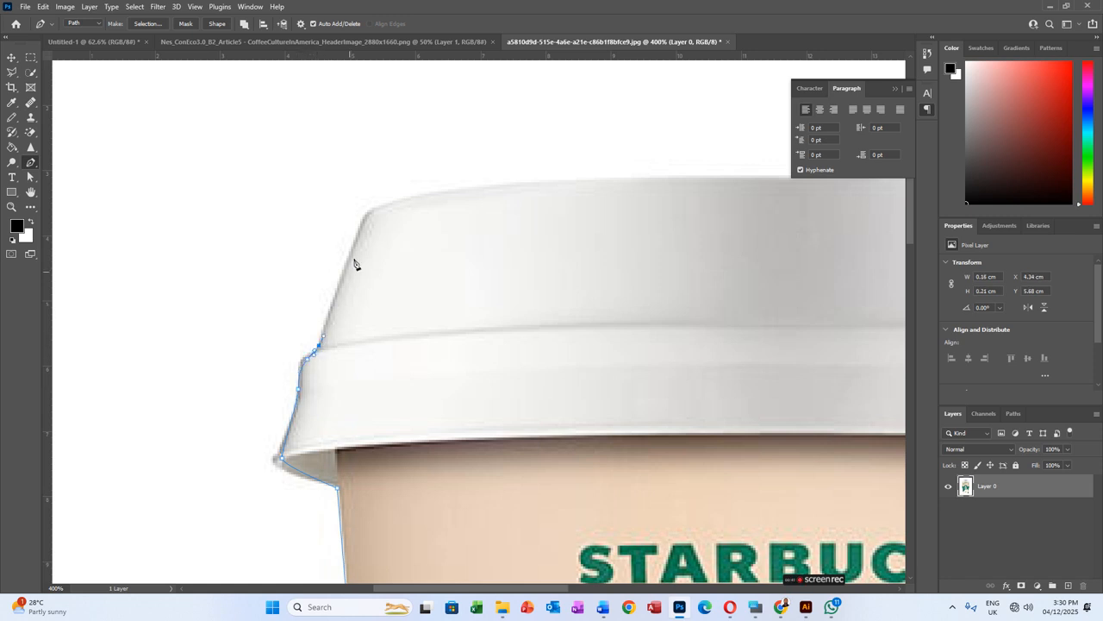
# Trace the lid's upper left side and its curved top edge, undoing and redrawing the misplaced anchor points
pyautogui.moveTo(368, 216); pyautogui.dragTo(376, 210)
pyautogui.click(558, 182)
pyautogui.moveTo(655, 185); pyautogui.dragTo(529, 206)
pyautogui.click(331, 215)
pyautogui.hotkey('ctrl', 'z')
pyautogui.hotkey('ctrl', 'z')
pyautogui.moveTo(351, 210); pyautogui.dragTo(431, 204)
pyautogui.moveTo(623, 204); pyautogui.dragTo(422, 276)
pyautogui.click(509, 225)
pyautogui.click(507, 258)
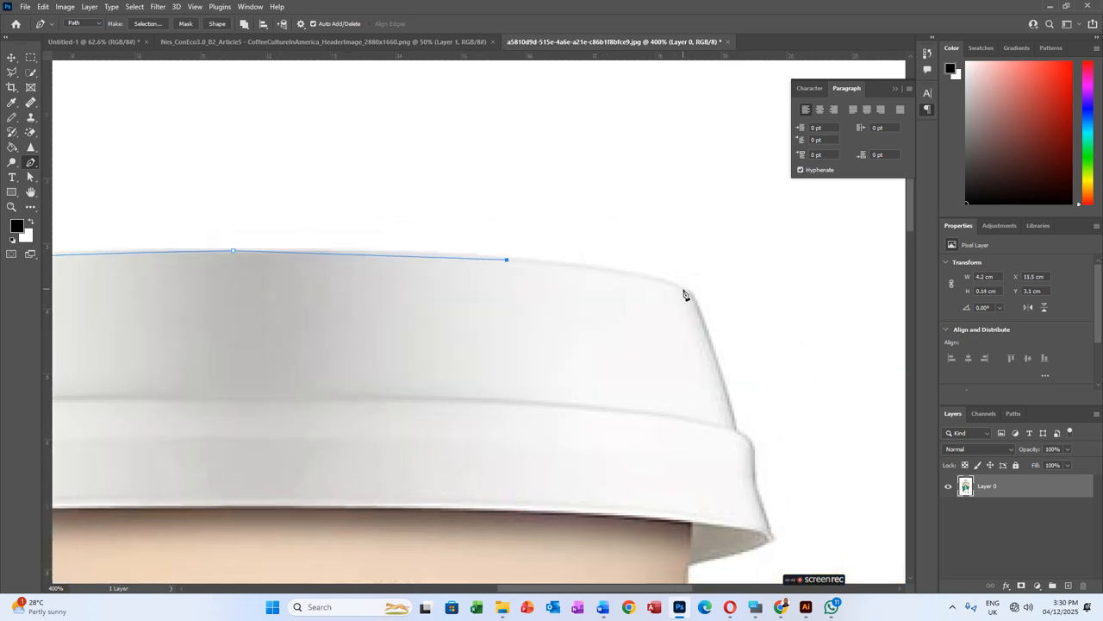
# Trace the lid's right side down around its rim to where the rim meets the cup body
pyautogui.moveTo(688, 291); pyautogui.dragTo(697, 305)
pyautogui.moveTo(727, 407); pyautogui.dragTo(745, 440)
pyautogui.moveTo(756, 484); pyautogui.dragTo(758, 550)
pyautogui.scroll(-3, 789, 414)
pyautogui.hscroll(-1, 789, 413)
pyautogui.click(759, 372)
pyautogui.moveTo(736, 429); pyautogui.dragTo(554, 300)
# Trace the cup's right side down to the base and close the path at its starting anchor
pyautogui.scroll(-1, 528, 336)
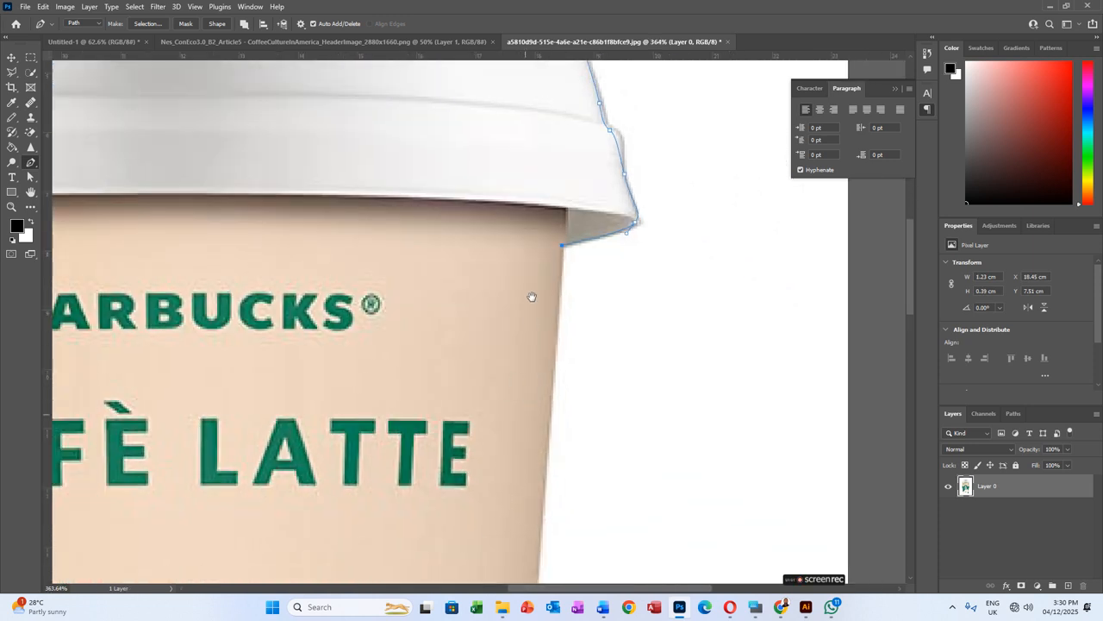
pyautogui.scroll(-3, 549, 349)
pyautogui.click(560, 441)
pyautogui.scroll(-5, 561, 445)
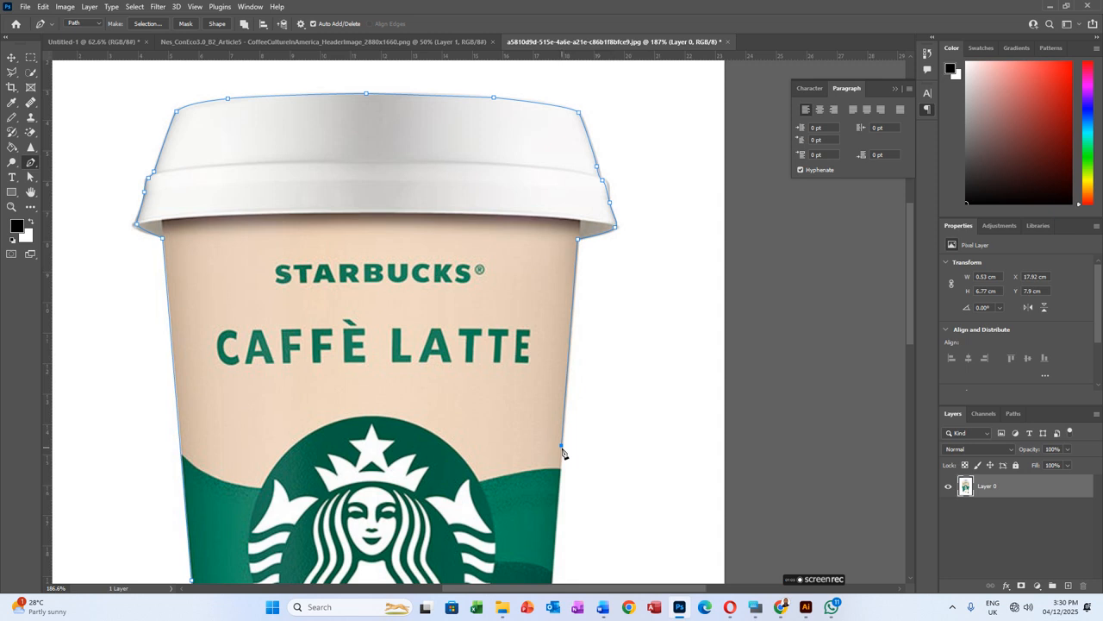
pyautogui.scroll(-3, 578, 344)
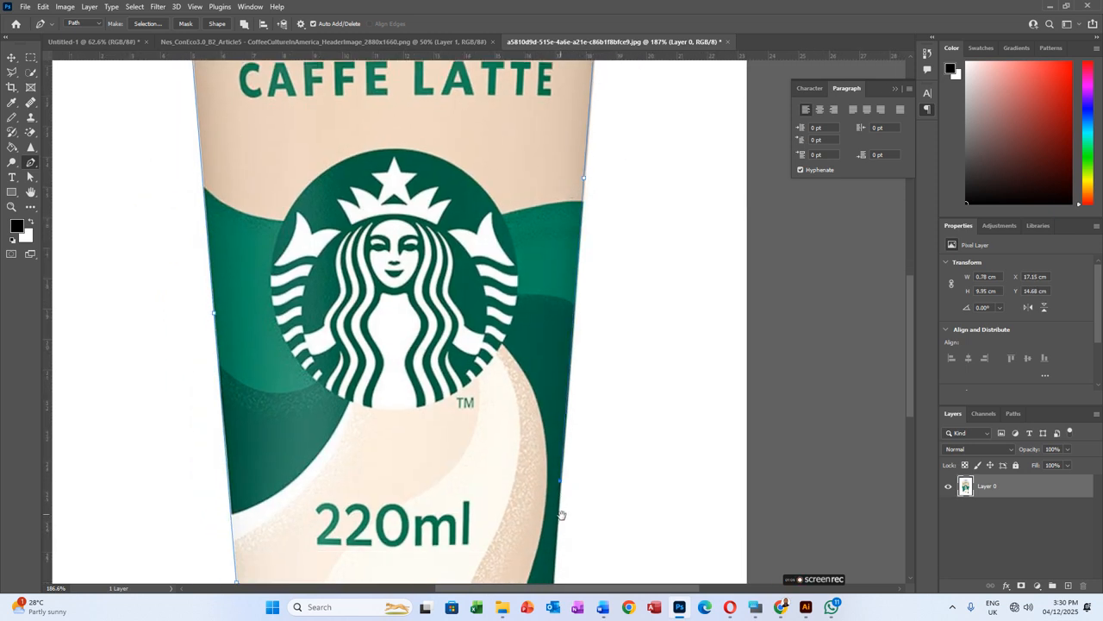
pyautogui.moveTo(561, 485); pyautogui.dragTo(572, 266)
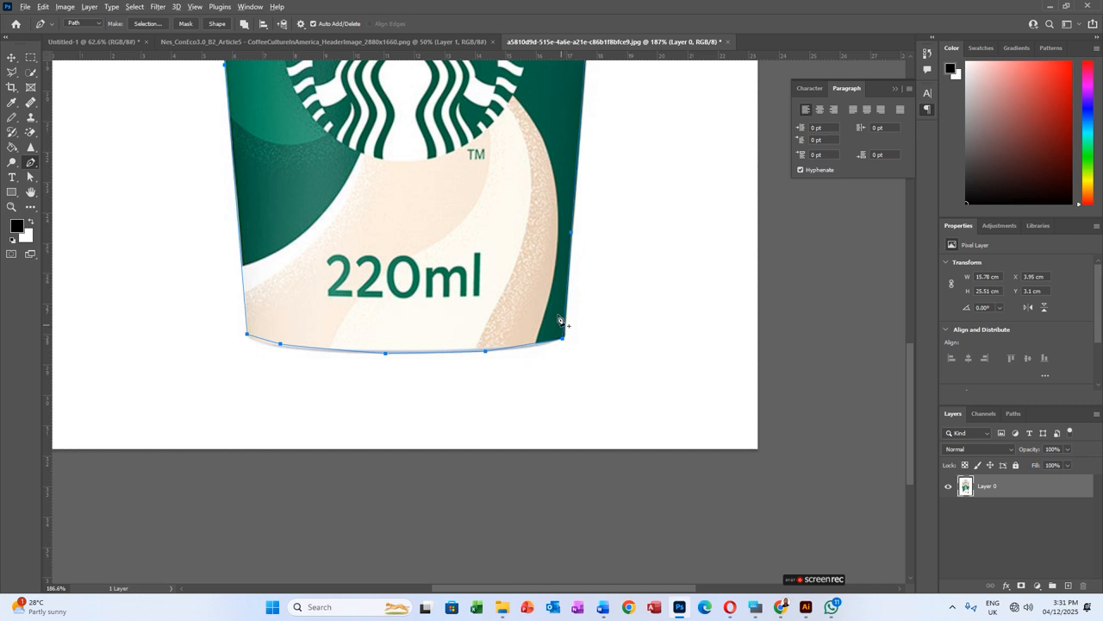
# Turn the closed cup path into a new anti-aliased selection with a feather radius of 1 pixel
pyautogui.scroll(-6, 561, 327)
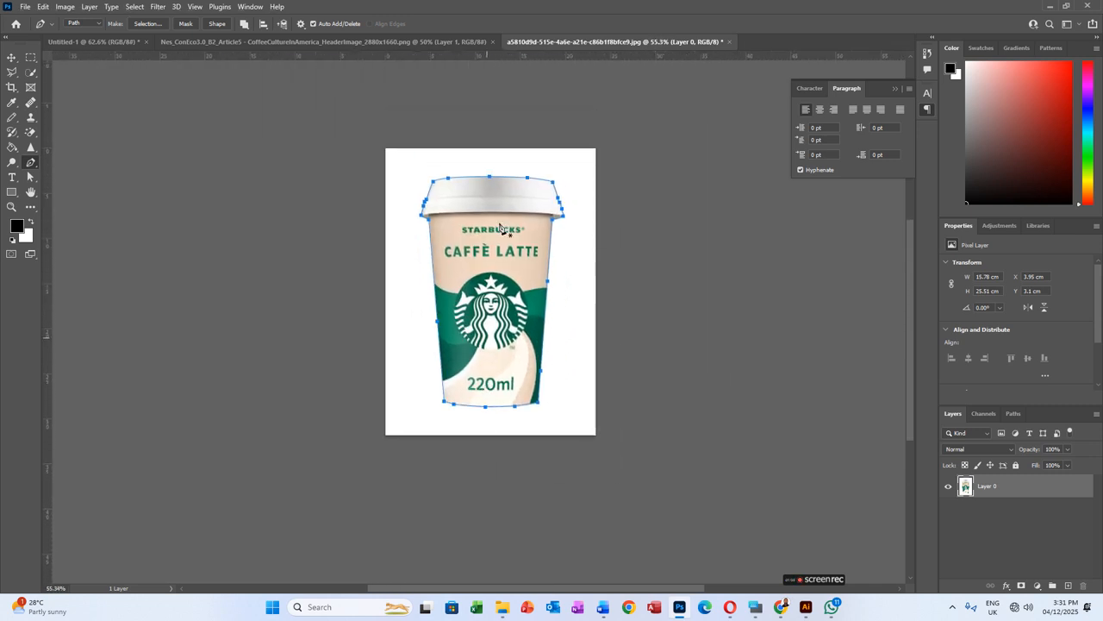
pyautogui.rightClick(433, 216)
pyautogui.click(547, 273)
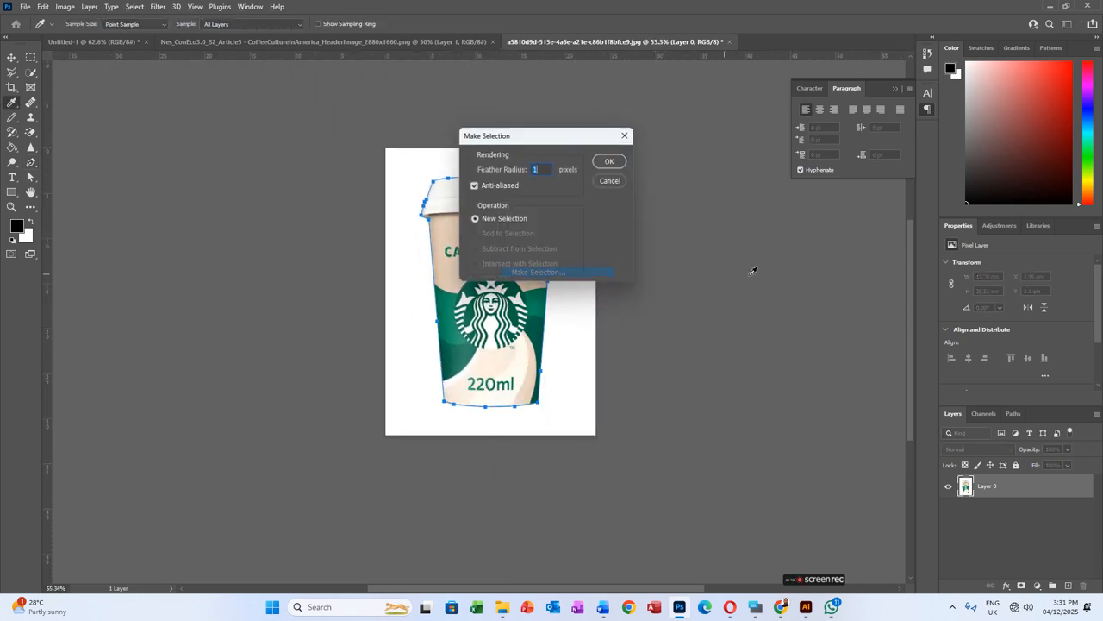
pyautogui.click(609, 162)
# Float the cup photo in its own window and copy the selected cup into the Untitled-1 banner
pyautogui.press('v')
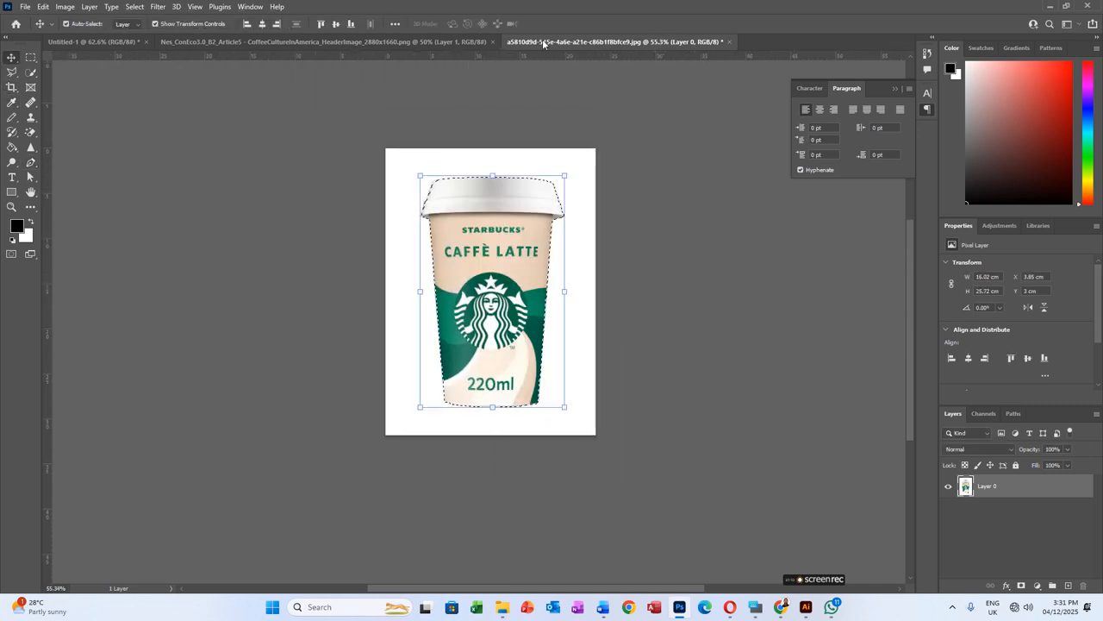
pyautogui.moveTo(543, 43); pyautogui.dragTo(610, 119)
pyautogui.click(126, 42)
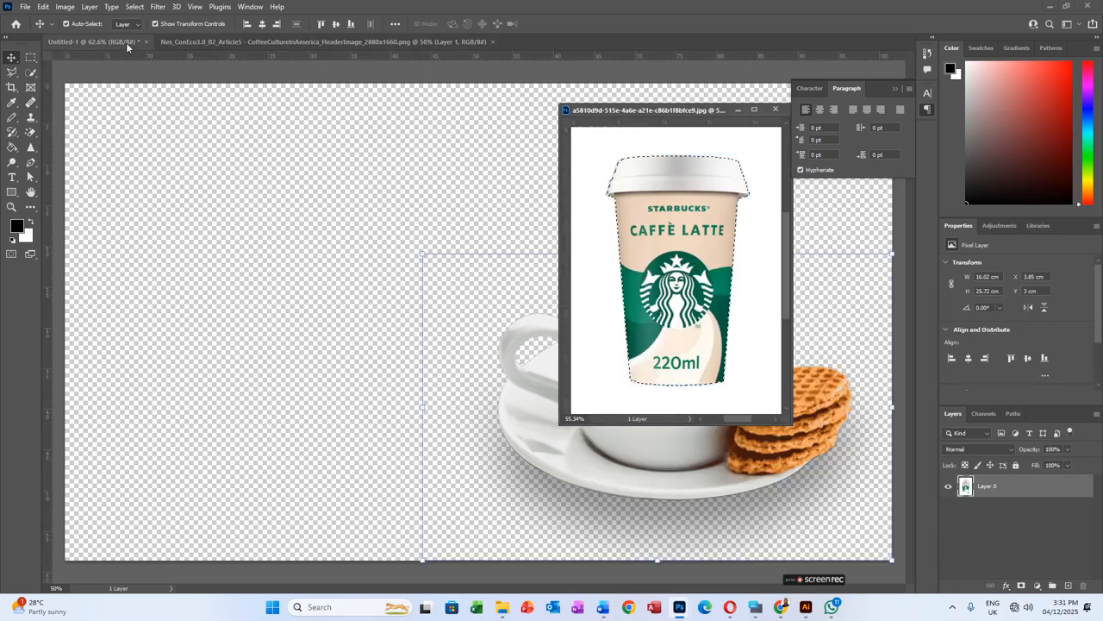
pyautogui.moveTo(695, 234); pyautogui.dragTo(500, 282)
# Close the cup photo without saving and scale the cup in the banner to about 12.63 by 20.28 cm
pyautogui.click(775, 109)
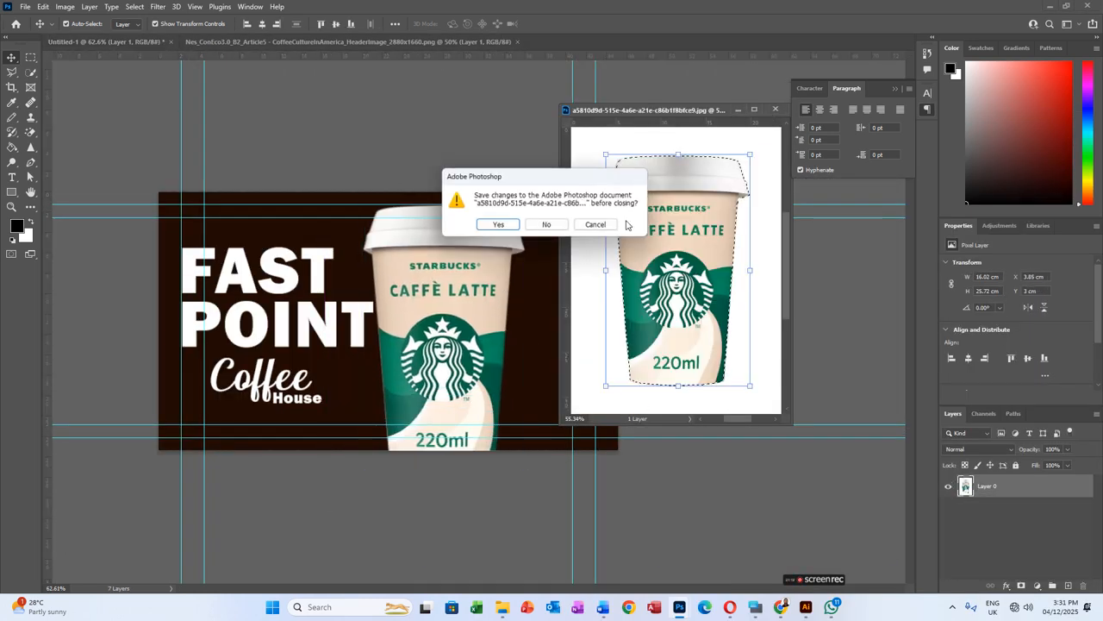
pyautogui.click(562, 227)
pyautogui.moveTo(527, 206); pyautogui.dragTo(509, 232)
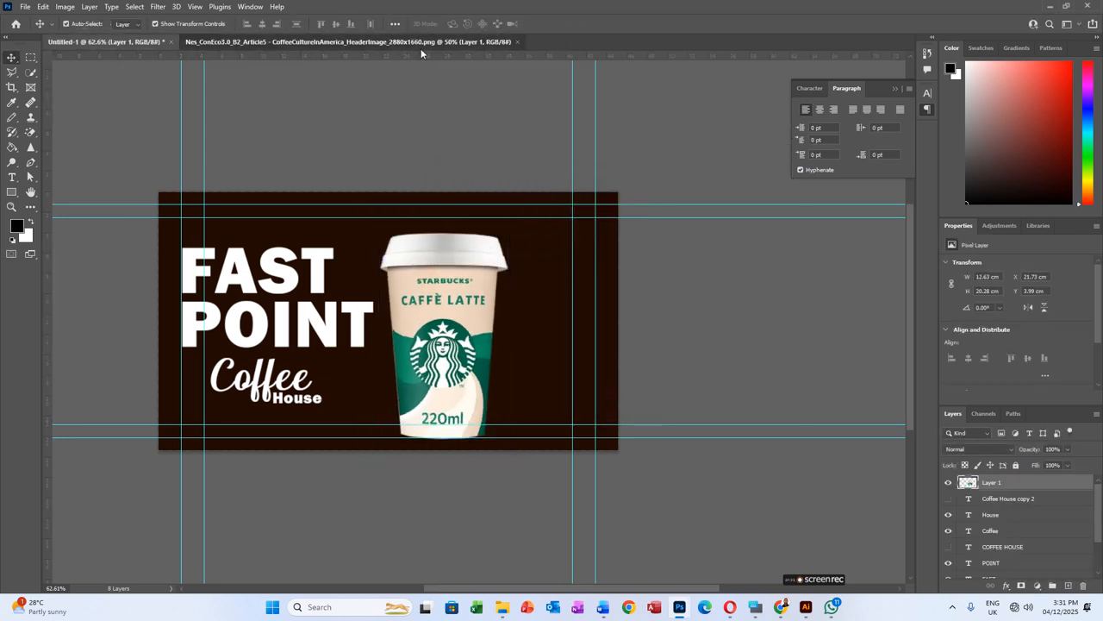
# Copy the coffee cup and waffles from the CoffeeCultureInAmerica image into Untitled-1 and scale them down to fit the banner
pyautogui.click(420, 41)
pyautogui.scroll(-2, 617, 292)
pyautogui.moveTo(680, 327); pyautogui.dragTo(444, 322)
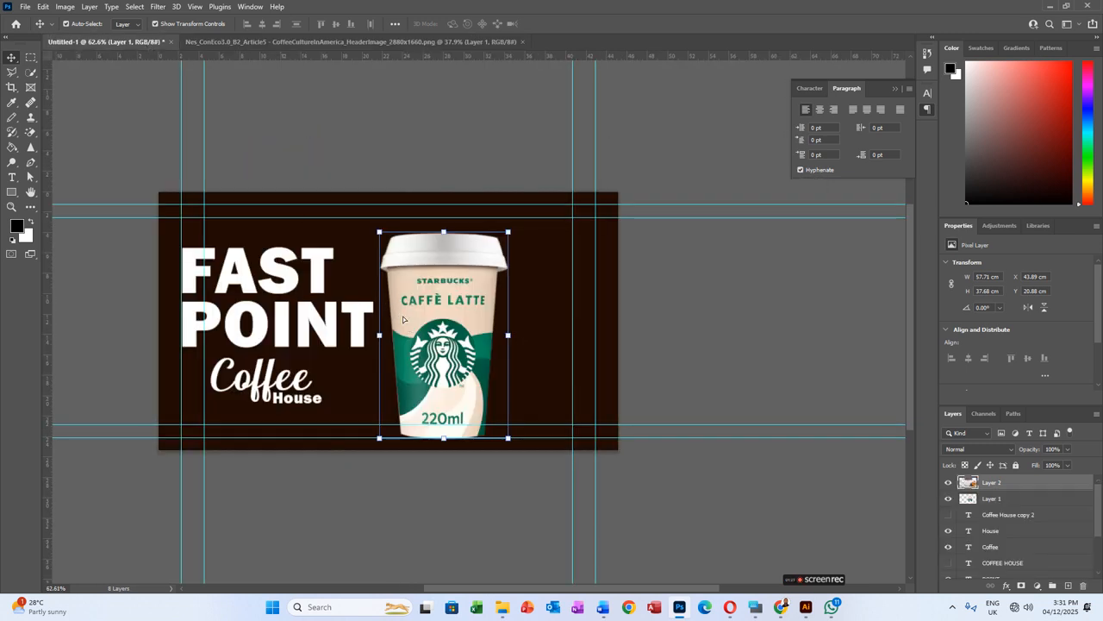
pyautogui.moveTo(673, 144); pyautogui.dragTo(491, 264)
pyautogui.moveTo(412, 314); pyautogui.dragTo(429, 371)
pyautogui.press('Return')
pyautogui.click(705, 355)
# Move the Starbucks cup toward the banner's right side and place the resized coffee cup and waffles in front of it
pyautogui.moveTo(448, 299); pyautogui.dragTo(519, 287)
pyautogui.moveTo(405, 348); pyautogui.dragTo(441, 354)
pyautogui.click(542, 317)
pyautogui.moveTo(543, 318); pyautogui.dragTo(536, 322)
pyautogui.press('Return')
pyautogui.click(690, 342)
# Shrink the coffee cup and waffles to about 84.63% and seat the saucer on the lower guide
pyautogui.scroll(-5, 497, 359)
pyautogui.scroll(3, 412, 354)
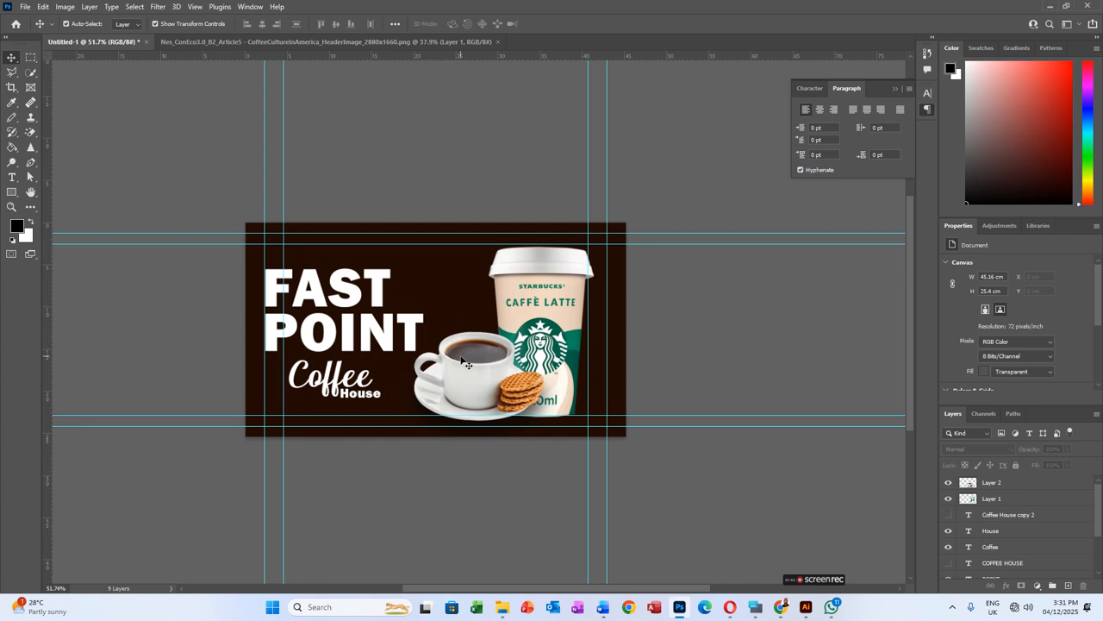
pyautogui.click(464, 362)
pyautogui.moveTo(391, 444); pyautogui.dragTo(399, 434)
pyautogui.moveTo(466, 388); pyautogui.dragTo(468, 392)
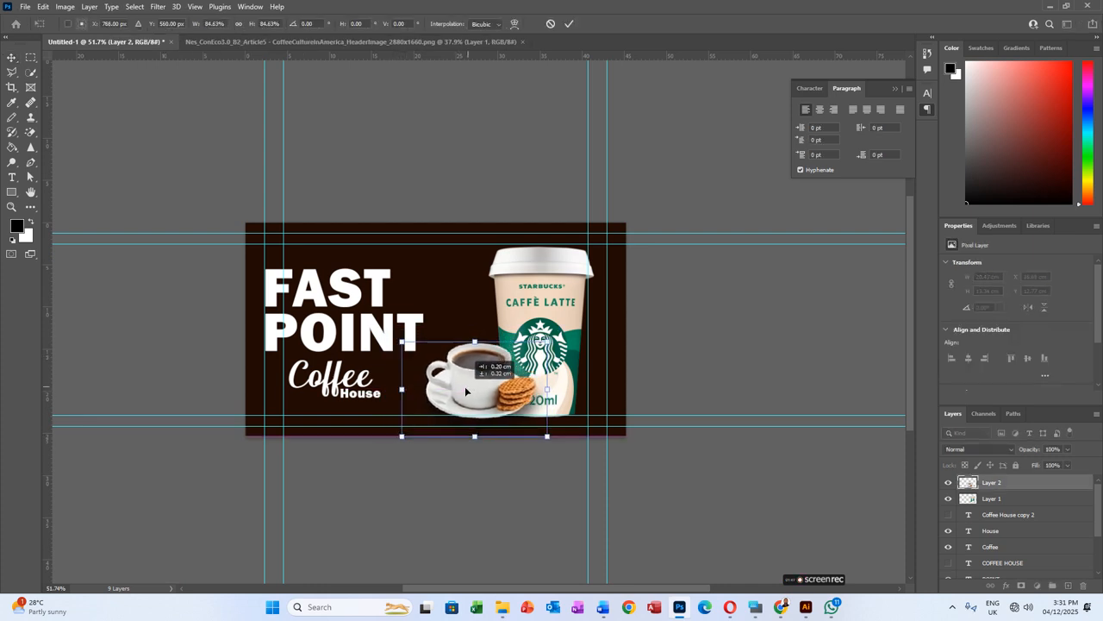
pyautogui.click(672, 301)
# Duplicate the Starbucks cup and place an enlarged, rotated copy over the banner's upper left corner as a green accent
pyautogui.click(543, 285)
pyautogui.moveTo(545, 278); pyautogui.dragTo(311, 202)
pyautogui.moveTo(369, 166)
pyautogui.mouseDown()
pyautogui.moveTo(405, 221)
pyautogui.moveTo(290, 203)
pyautogui.moveTo(362, 183)
pyautogui.mouseUp()
pyautogui.moveTo(297, 214); pyautogui.dragTo(299, 195)
pyautogui.press('Return')
pyautogui.click(480, 175)
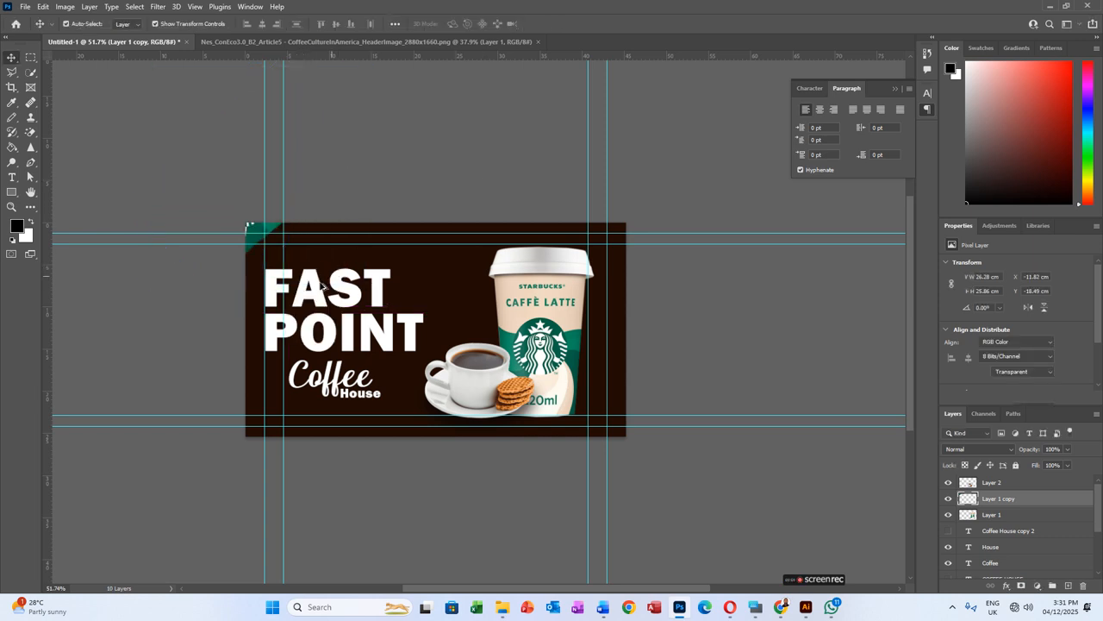
# Open coffee-kopi-luwak-cantata-uae-dubai-7911.jpg and convert its Background into a normal layer
pyautogui.scroll(2, 420, 339)
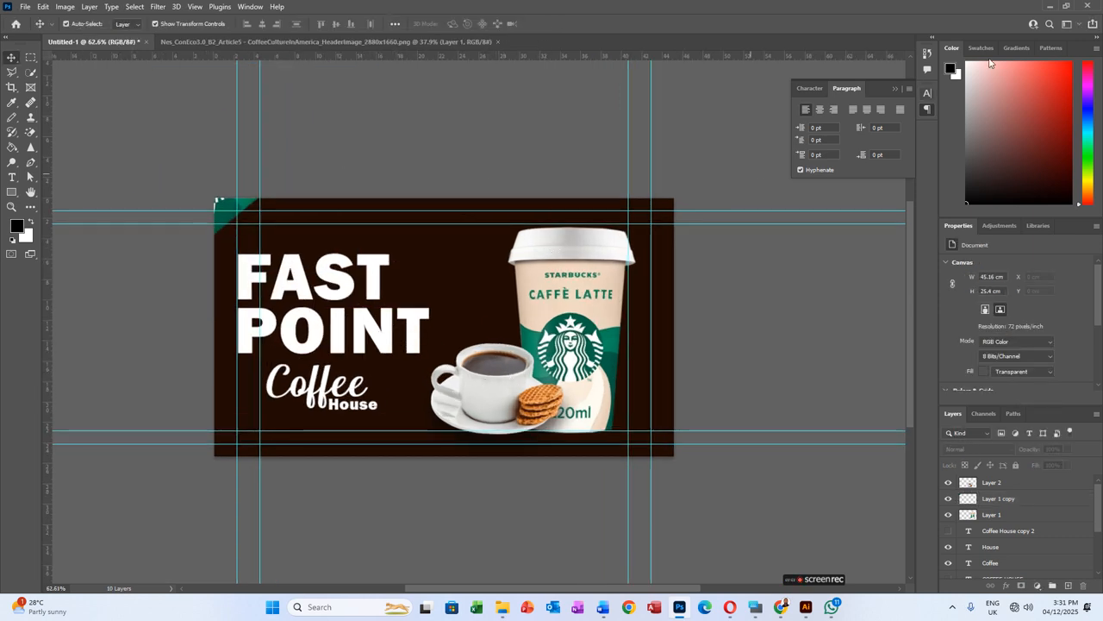
pyautogui.click(1046, 7)
pyautogui.moveTo(324, 112); pyautogui.dragTo(525, 269)
pyautogui.moveTo(199, 116); pyautogui.dragTo(570, 6)
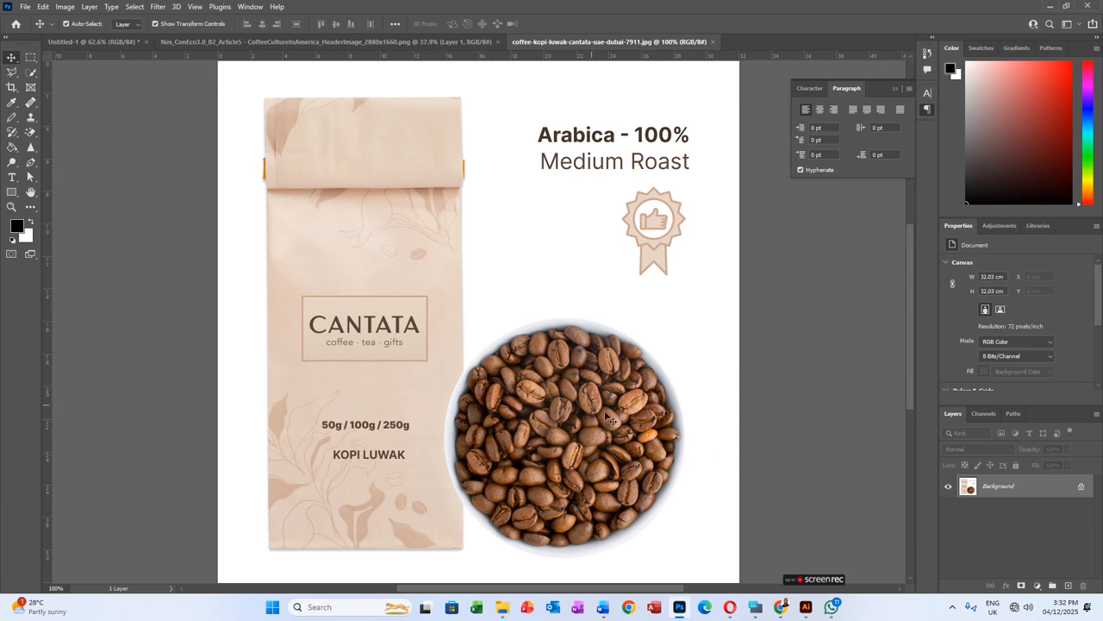
pyautogui.doubleClick(990, 481)
pyautogui.press('Return')
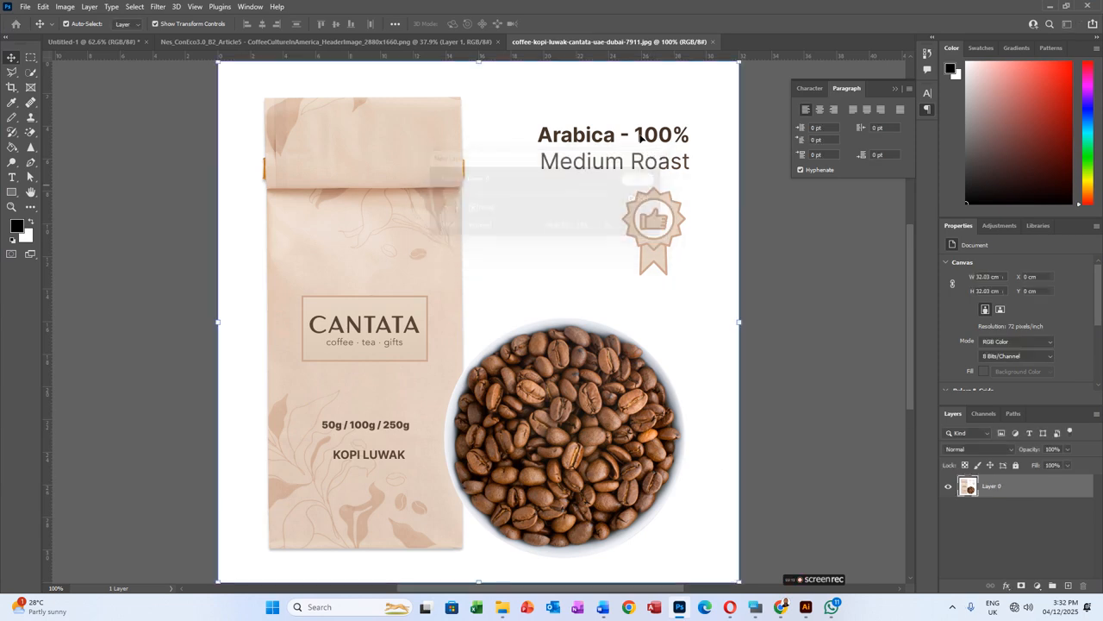
# Select the coffee beans with an elliptical marquee about 13.26 cm across and copy them to a new layer
pyautogui.rightClick(31, 58)
pyautogui.click(86, 68)
pyautogui.moveTo(480, 340); pyautogui.dragTo(613, 493)
pyautogui.hotkey('ctrl', 'j')
pyautogui.click(7, 60)
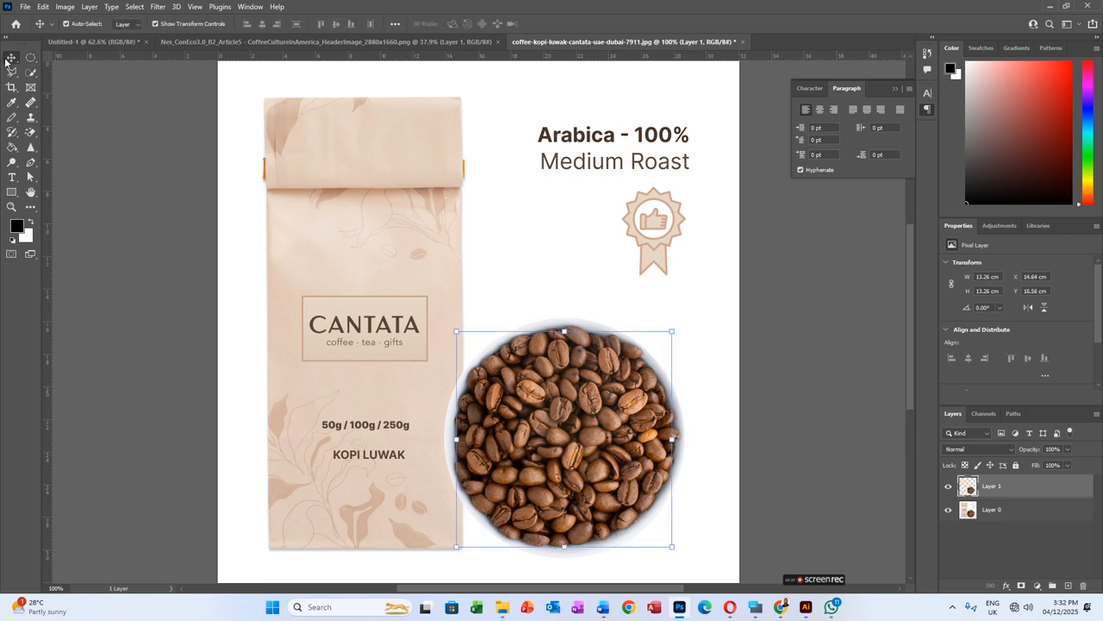
# Copy the beans layer into Untitled-1 and enlarge it to about 48.51 cm so it covers the banner
pyautogui.moveTo(567, 412); pyautogui.dragTo(443, 290)
pyautogui.moveTo(507, 222); pyautogui.dragTo(617, 110)
pyautogui.moveTo(566, 253); pyautogui.dragTo(565, 279)
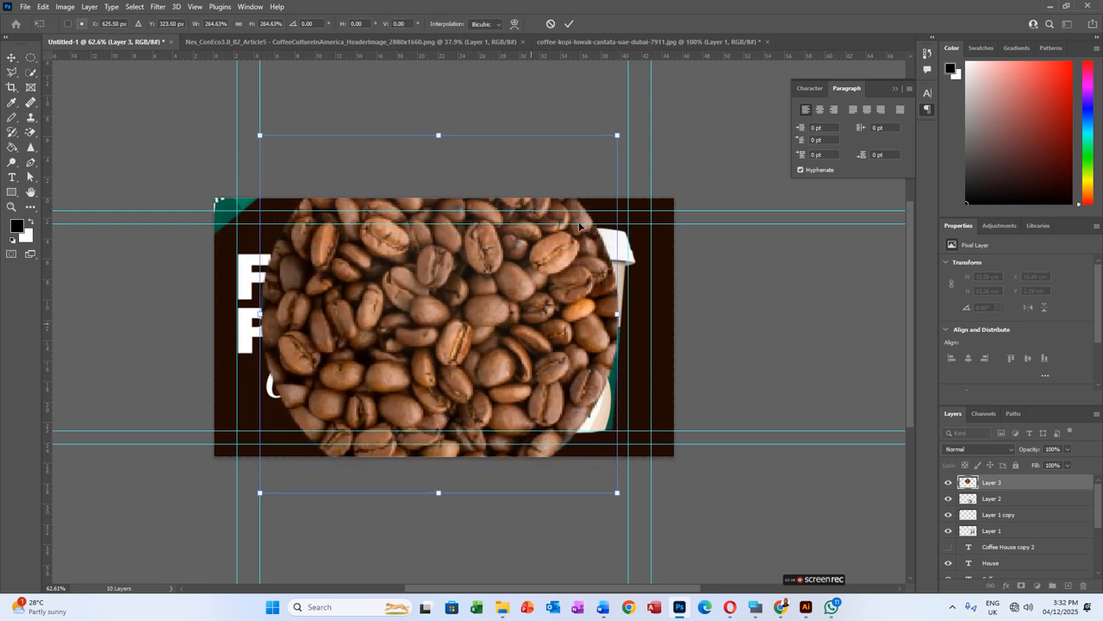
pyautogui.moveTo(615, 135); pyautogui.dragTo(685, 67)
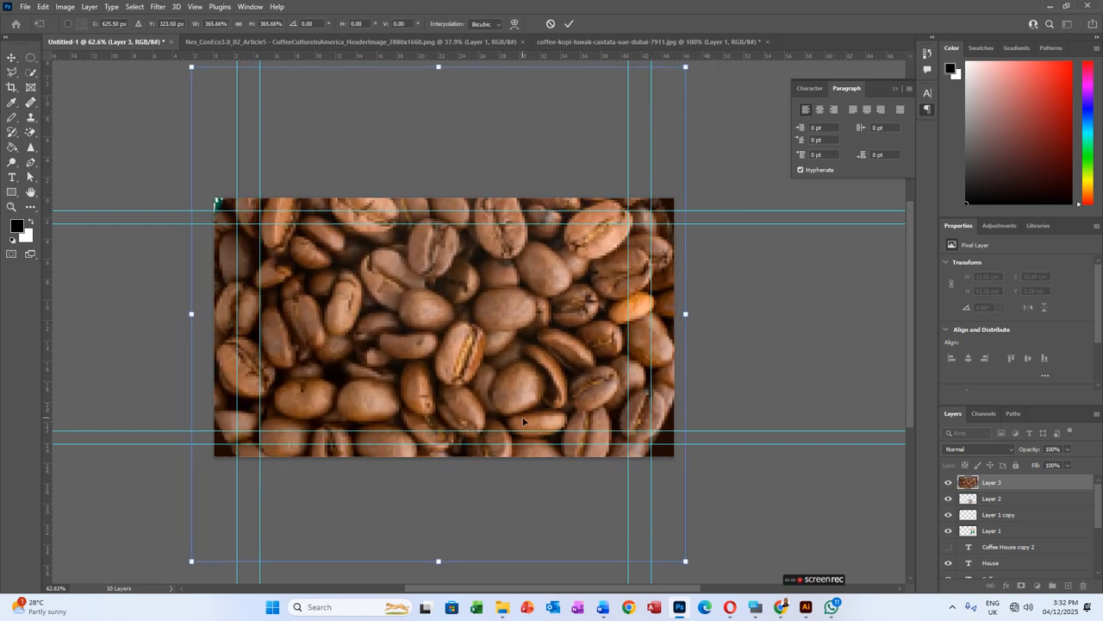
pyautogui.press('Return')
# Move the beans layer directly above Layer 0, behind the text and cups, and set its blend mode to Vivid Light
pyautogui.scroll(-5, 1008, 508)
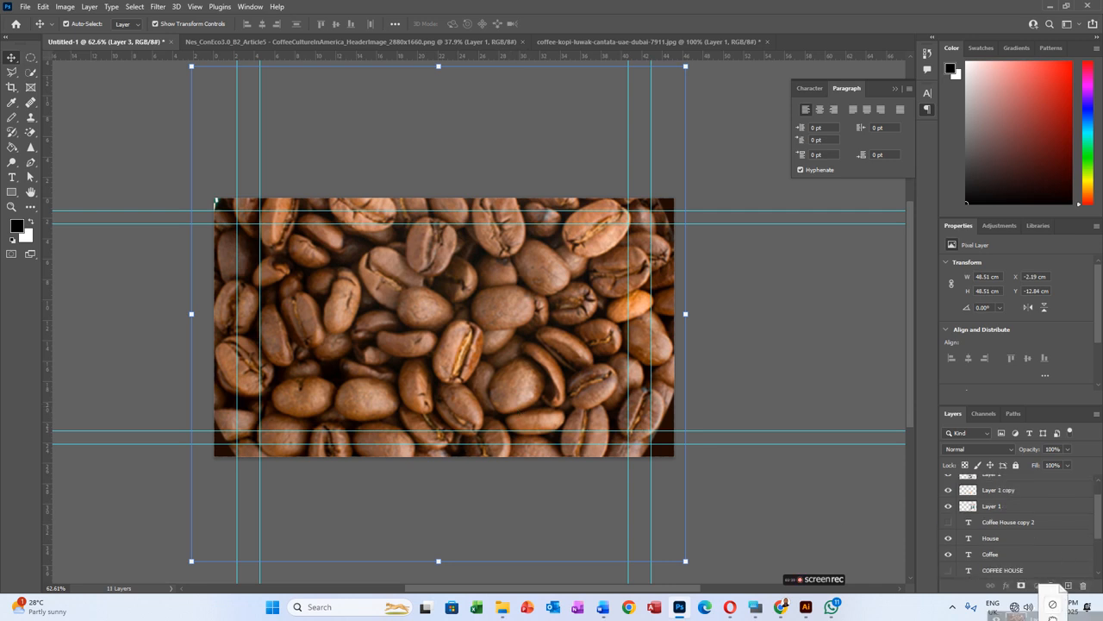
pyautogui.moveTo(1032, 547); pyautogui.dragTo(1032, 540)
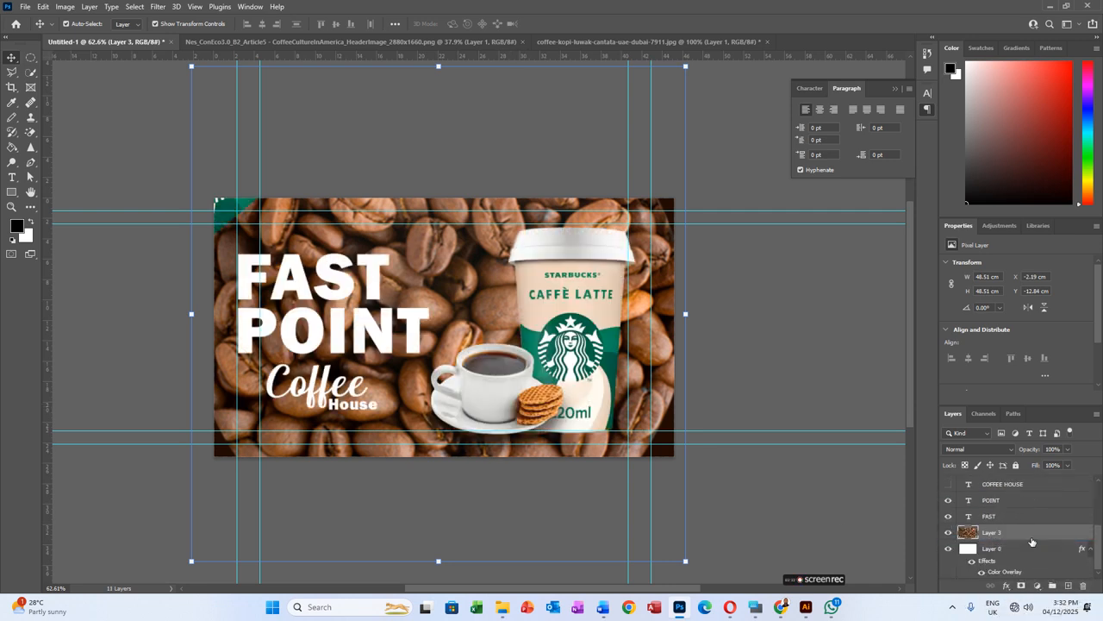
pyautogui.click(988, 449)
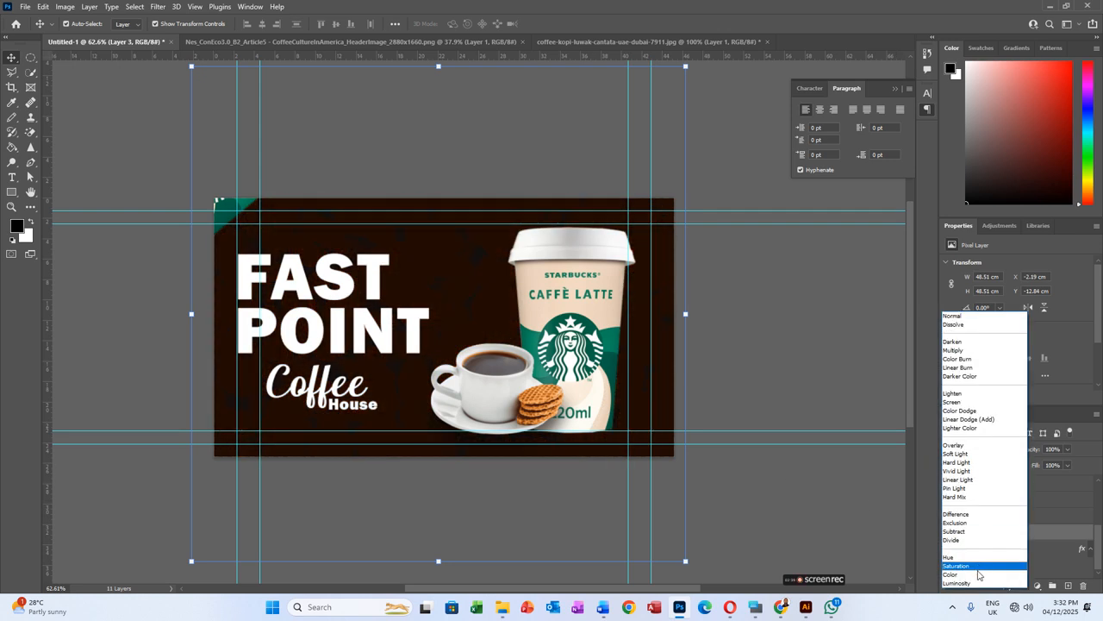
pyautogui.click(964, 571)
pyautogui.click(980, 450)
pyautogui.click(866, 474)
pyautogui.scroll(10, 962, 451)
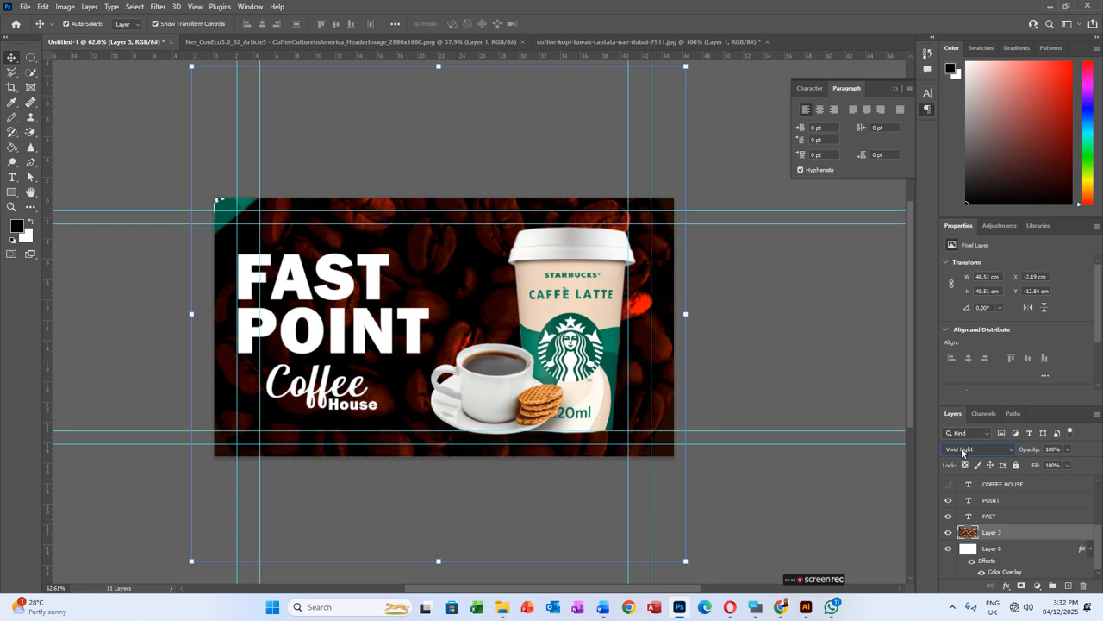
# Reduce the beans layer's opacity to 30%
pyautogui.click(1067, 449)
pyautogui.moveTo(1051, 467); pyautogui.dragTo(1042, 466)
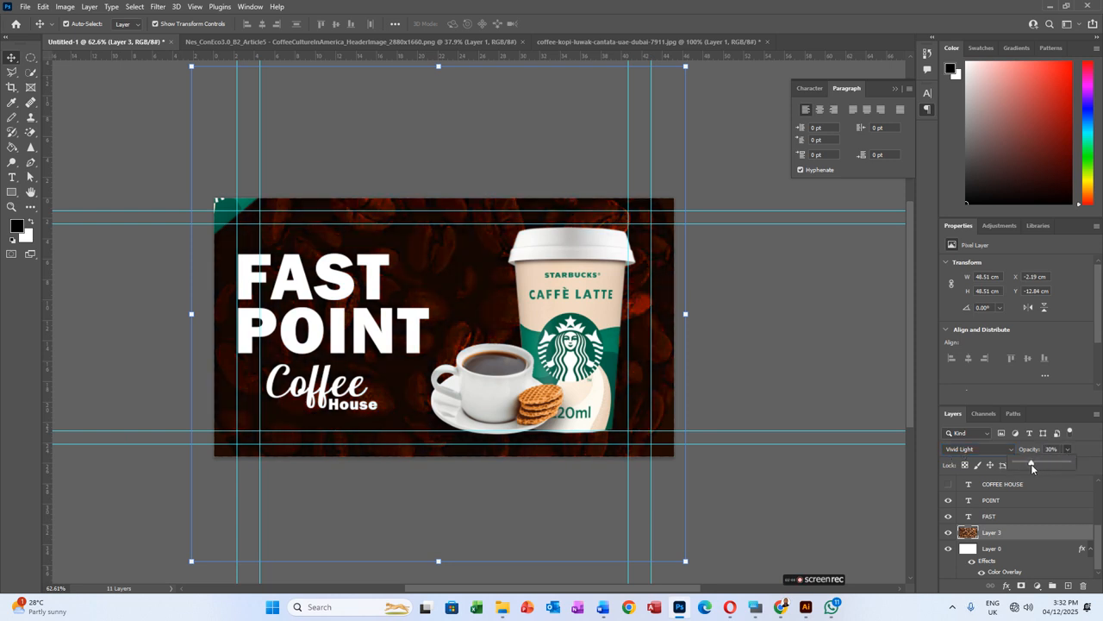
pyautogui.click(862, 342)
# Delete the duplicated cup layer that forms the green accent in the banner's upper left corner
pyautogui.click(237, 210)
pyautogui.press('Delete')
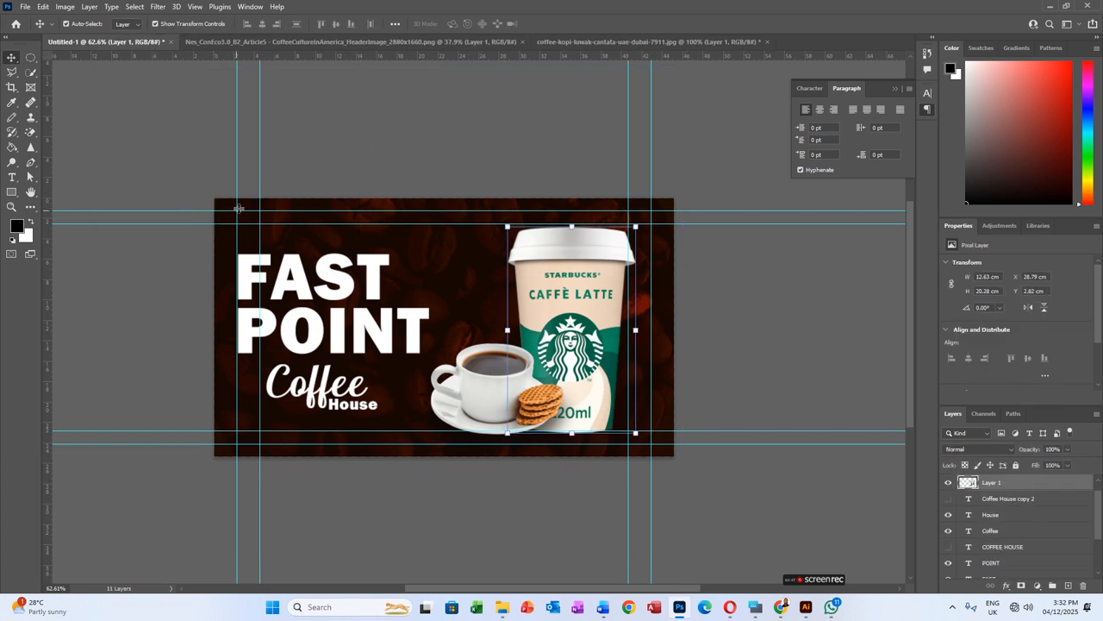
# Remove all vertical and horizontal guides from the banner canvas
pyautogui.click(280, 134)
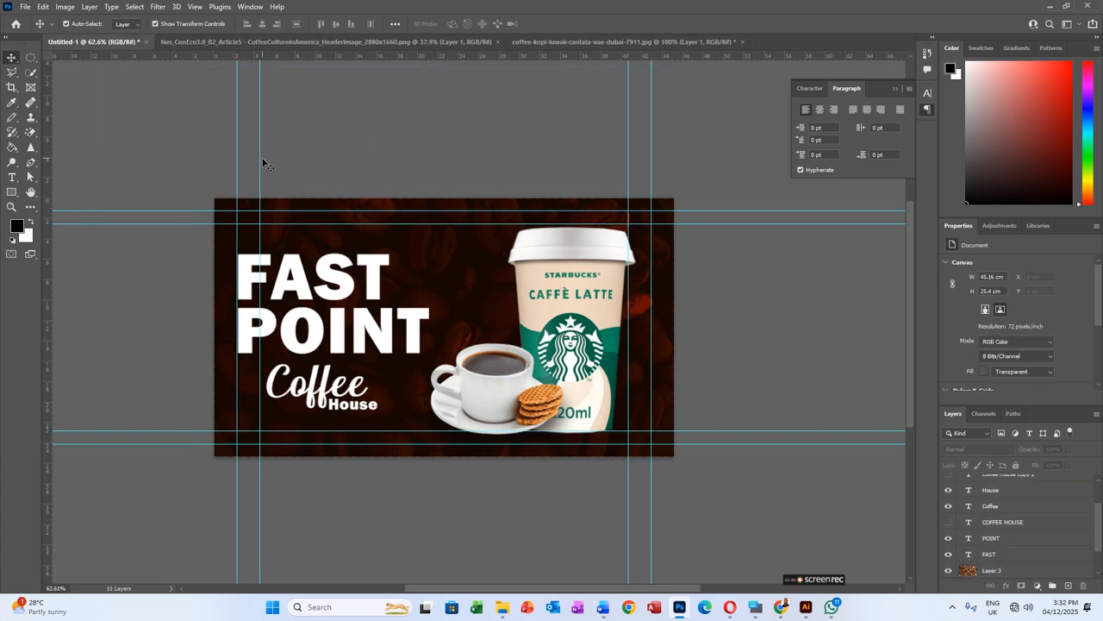
pyautogui.moveTo(261, 155); pyautogui.dragTo(261, 155)
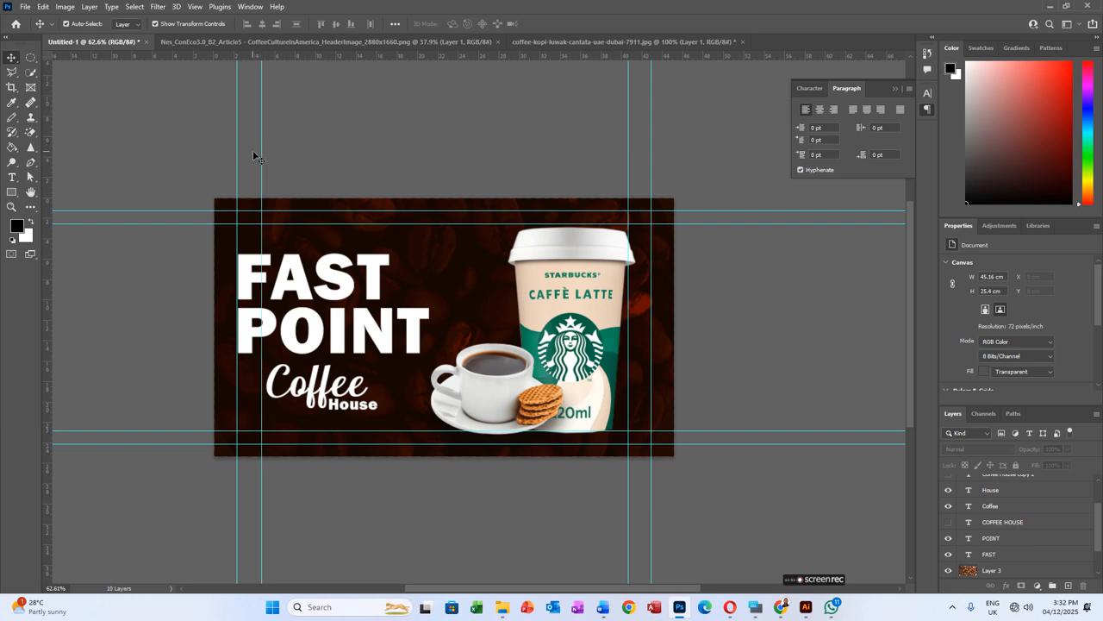
pyautogui.moveTo(263, 151); pyautogui.dragTo(357, 13)
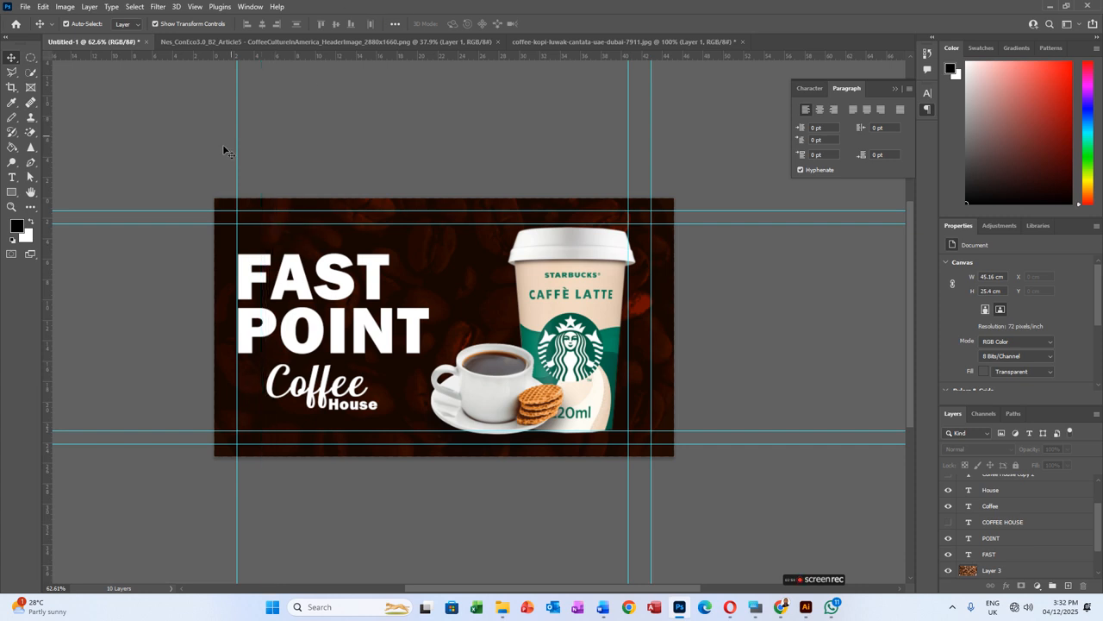
pyautogui.moveTo(236, 143); pyautogui.dragTo(285, 20)
pyautogui.moveTo(303, 211); pyautogui.dragTo(1096, 224)
pyautogui.moveTo(679, 224); pyautogui.dragTo(974, 319)
pyautogui.moveTo(708, 431); pyautogui.dragTo(712, 472)
pyautogui.moveTo(779, 445); pyautogui.dragTo(854, 495)
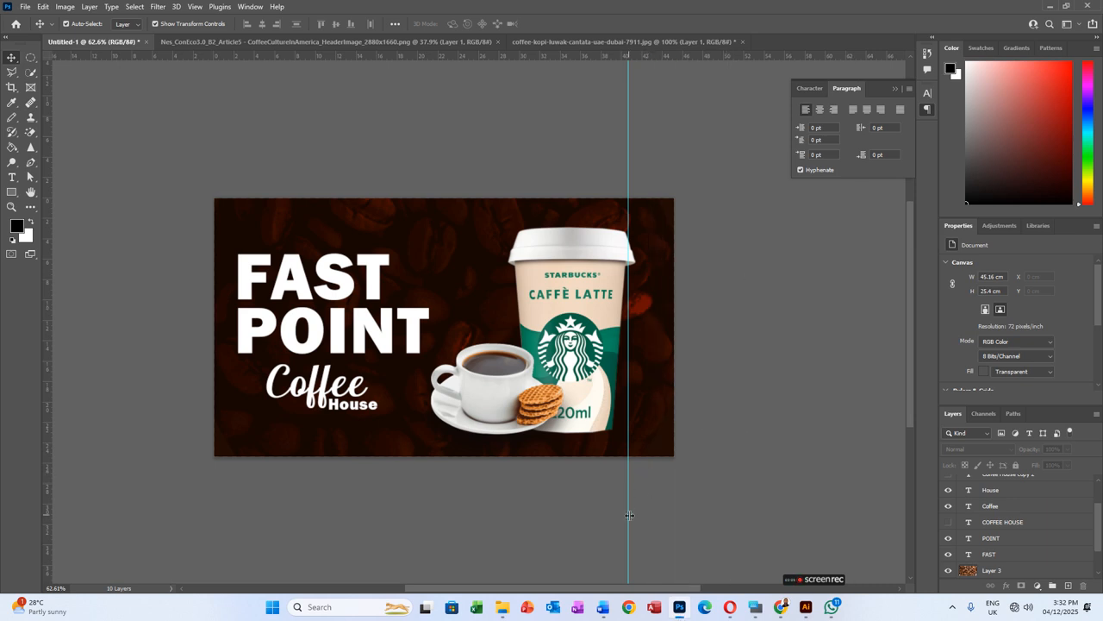
pyautogui.moveTo(628, 519); pyautogui.dragTo(812, 103)
# Select the FAST, POINT, Coffee and House text layers together and move them about 1.31 cm right and 0.25 cm down
pyautogui.scroll(1, 413, 387)
pyautogui.click(334, 411)
pyautogui.keyDown('shift'); pyautogui.click(330, 387); pyautogui.keyUp('shift')
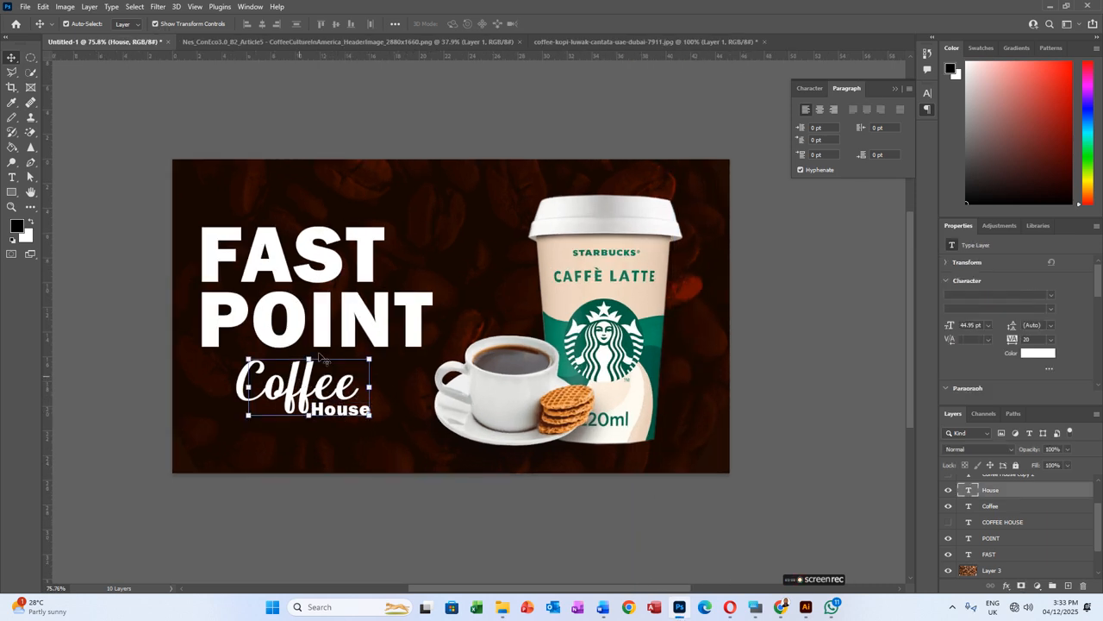
pyautogui.keyDown('shift'); pyautogui.click(342, 321); pyautogui.keyUp('shift')
pyautogui.keyDown('shift'); pyautogui.click(347, 257); pyautogui.keyUp('shift')
pyautogui.moveTo(348, 257); pyautogui.dragTo(363, 260)
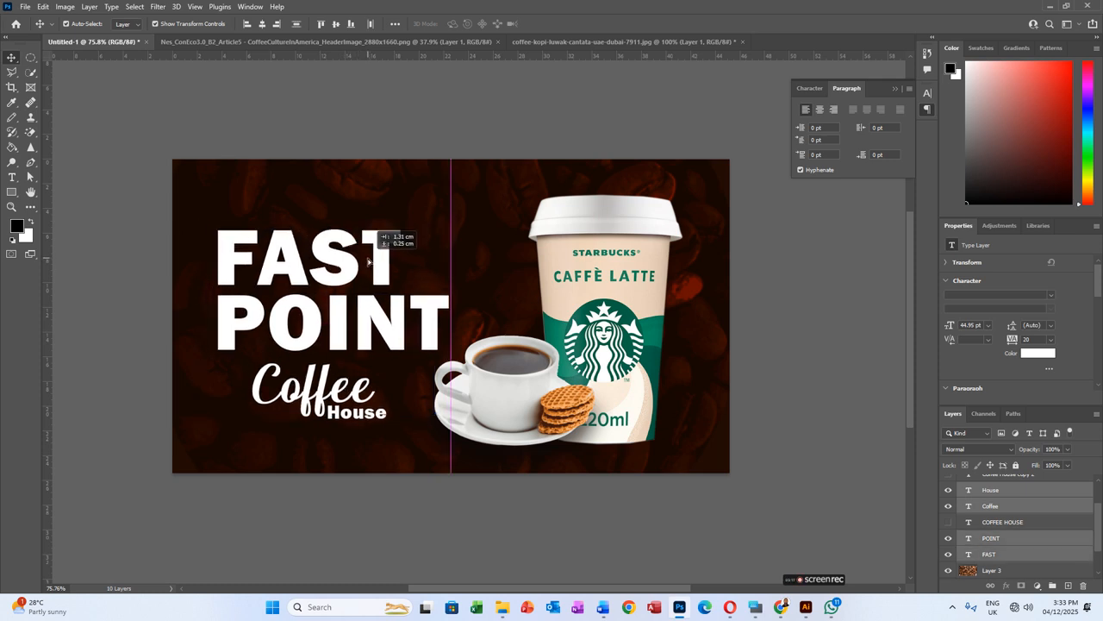
# Move the white cup and saucer with waffles about 0.64 cm left and 0.18 cm down, closer to the text
pyautogui.click(528, 390)
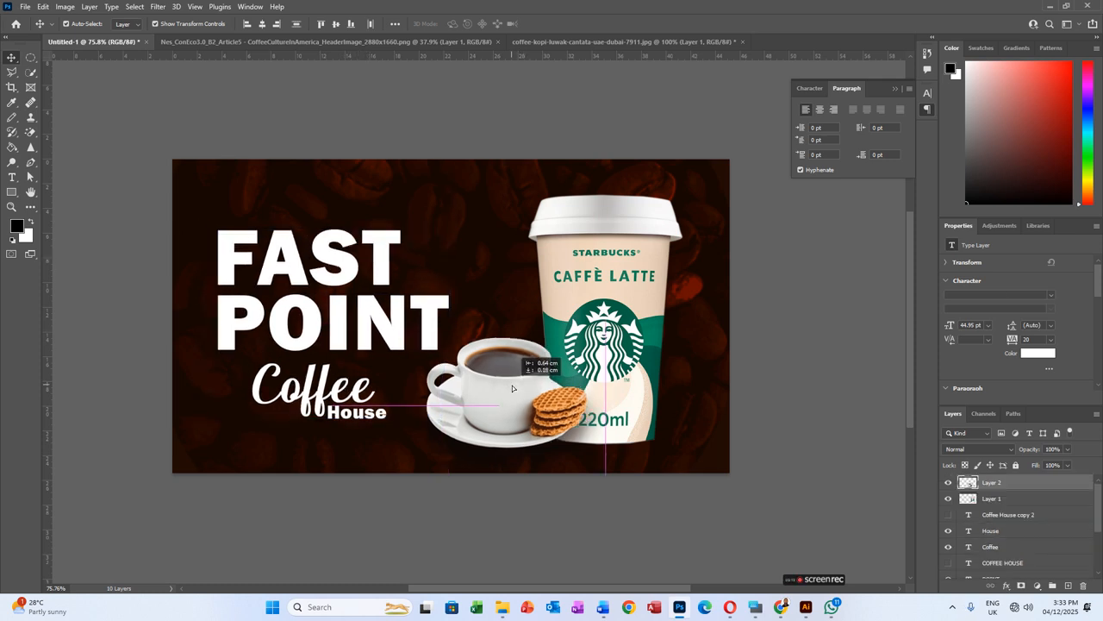
pyautogui.click(575, 362)
pyautogui.scroll(-2, 574, 362)
pyautogui.scroll(1, 521, 402)
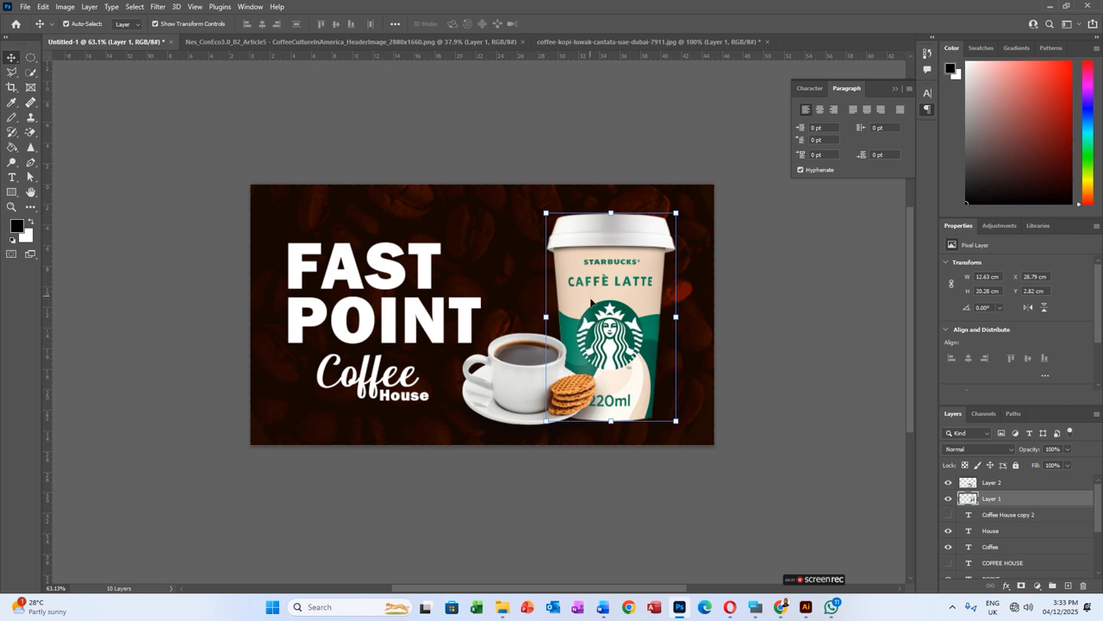
pyautogui.click(740, 459)
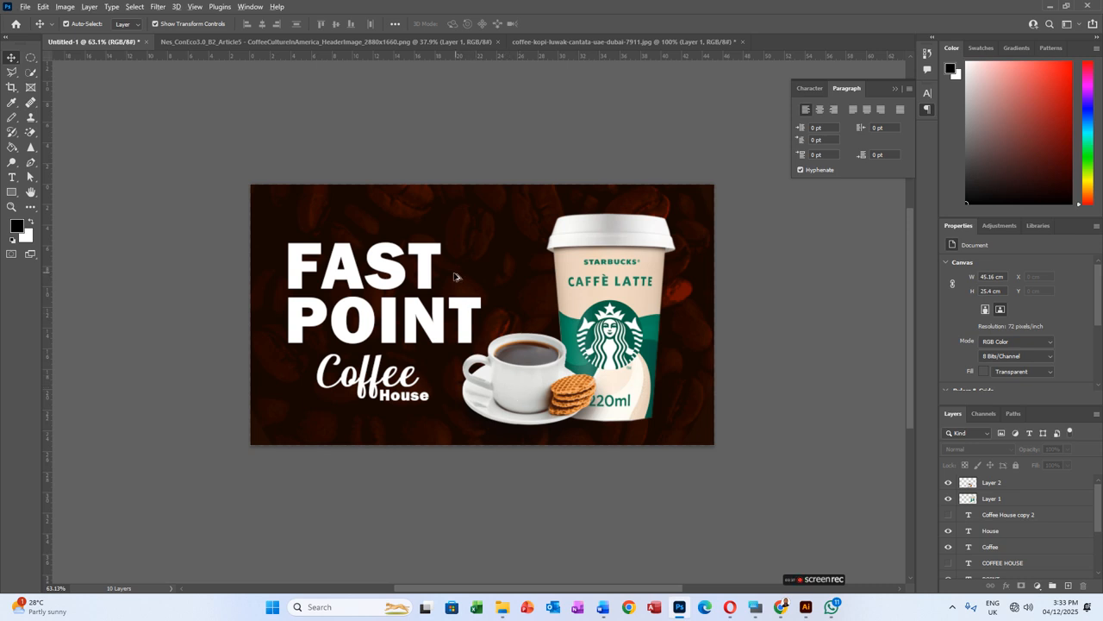
pyautogui.scroll(3, 455, 274)
pyautogui.click(362, 287)
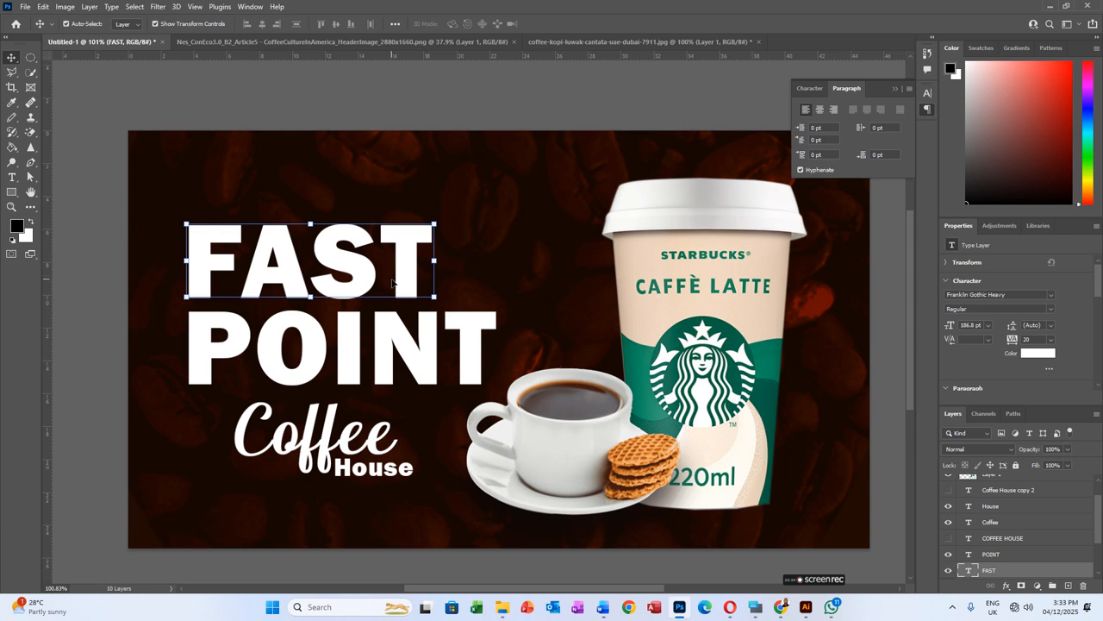
pyautogui.click(738, 367)
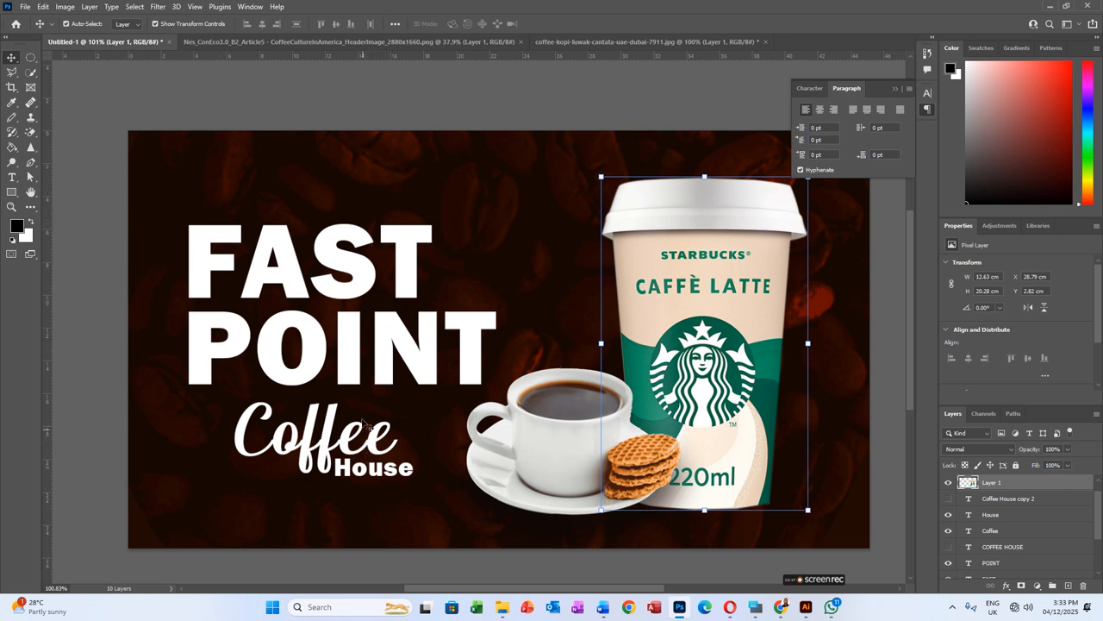
# Change the text colour of the word Coffee to yellow (ffdf05)
pyautogui.click(12, 177)
pyautogui.click(310, 456)
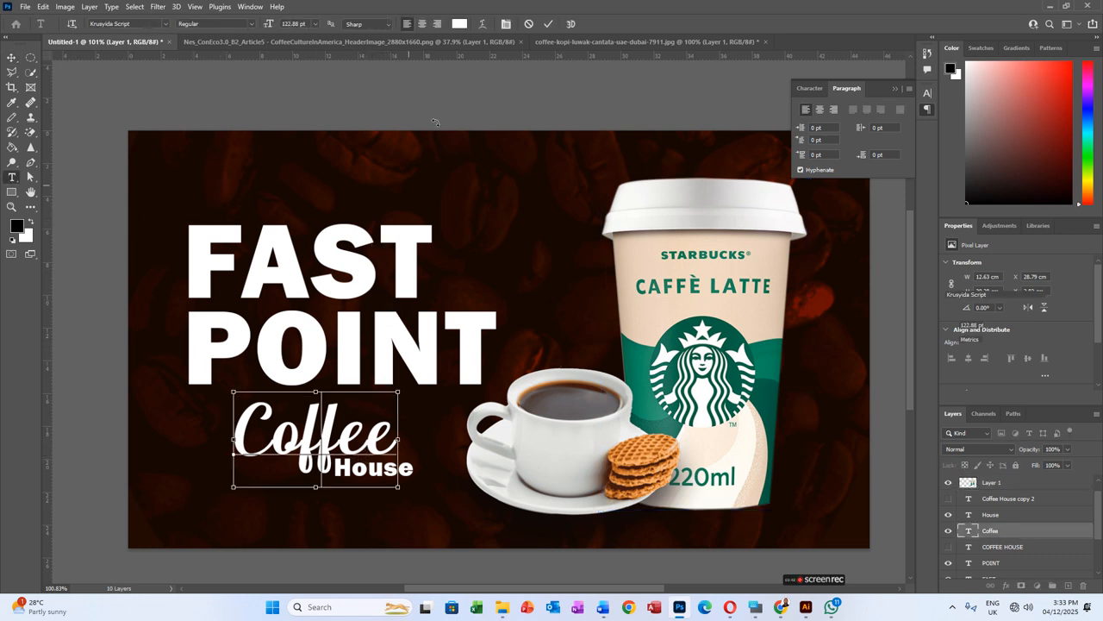
pyautogui.hotkey('ctrl', 'a')
pyautogui.click(460, 23)
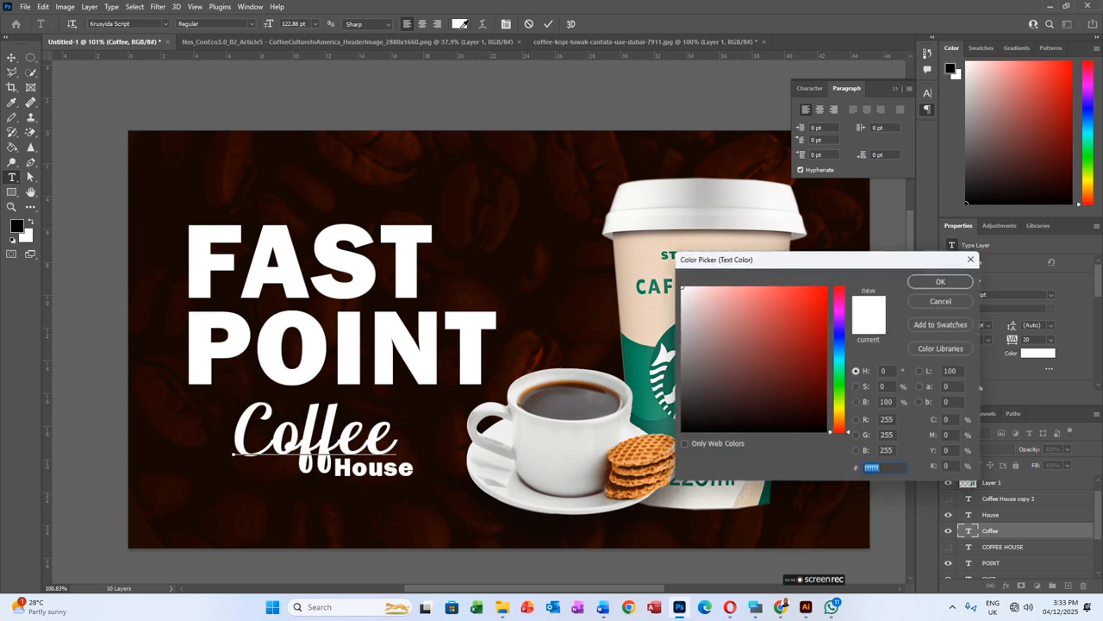
pyautogui.click(844, 411)
pyautogui.moveTo(813, 314); pyautogui.dragTo(824, 286)
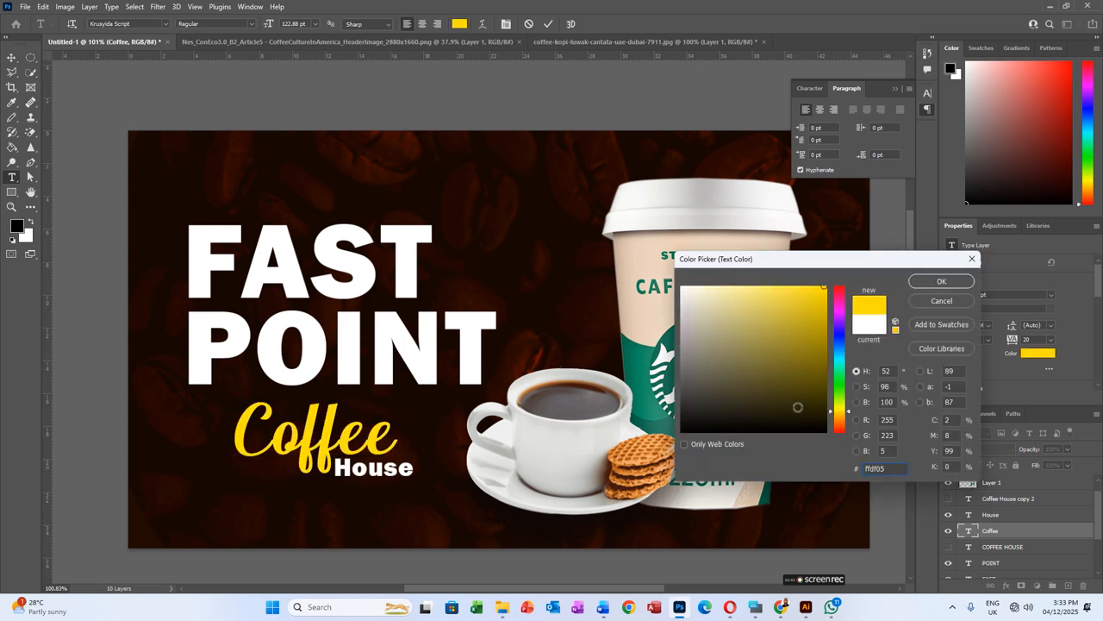
pyautogui.press('Return')
pyautogui.click(12, 57)
# Draw a black filled rectangle about 20.28 cm wide and 1.9 cm high along the banner's bottom edge, starting at its left side
pyautogui.scroll(-2, 380, 336)
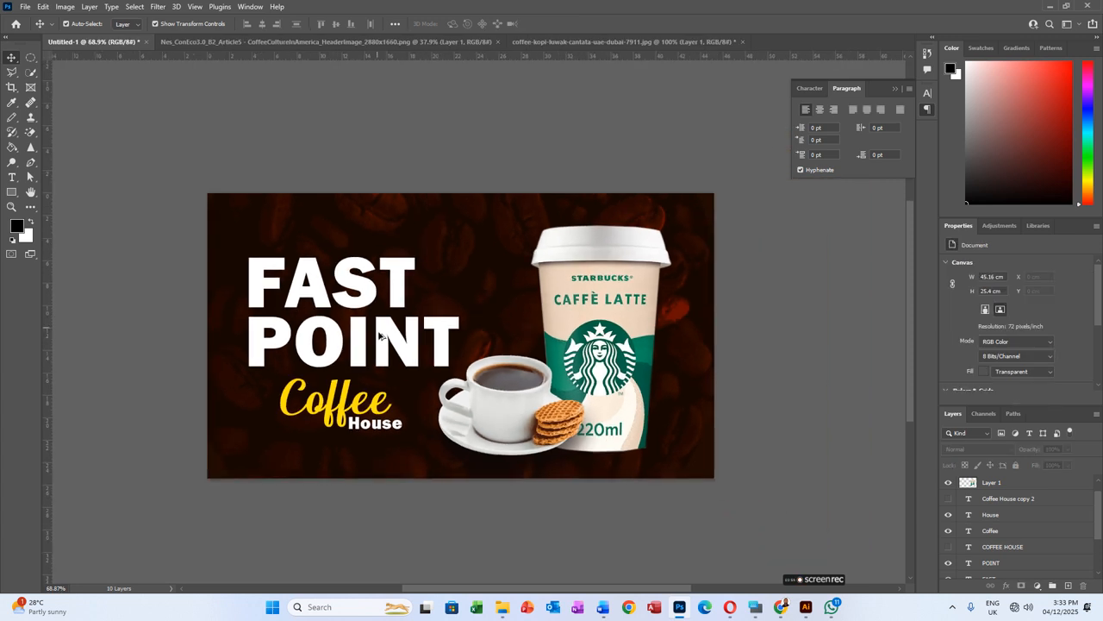
pyautogui.scroll(-1, 399, 437)
pyautogui.scroll(2, 398, 438)
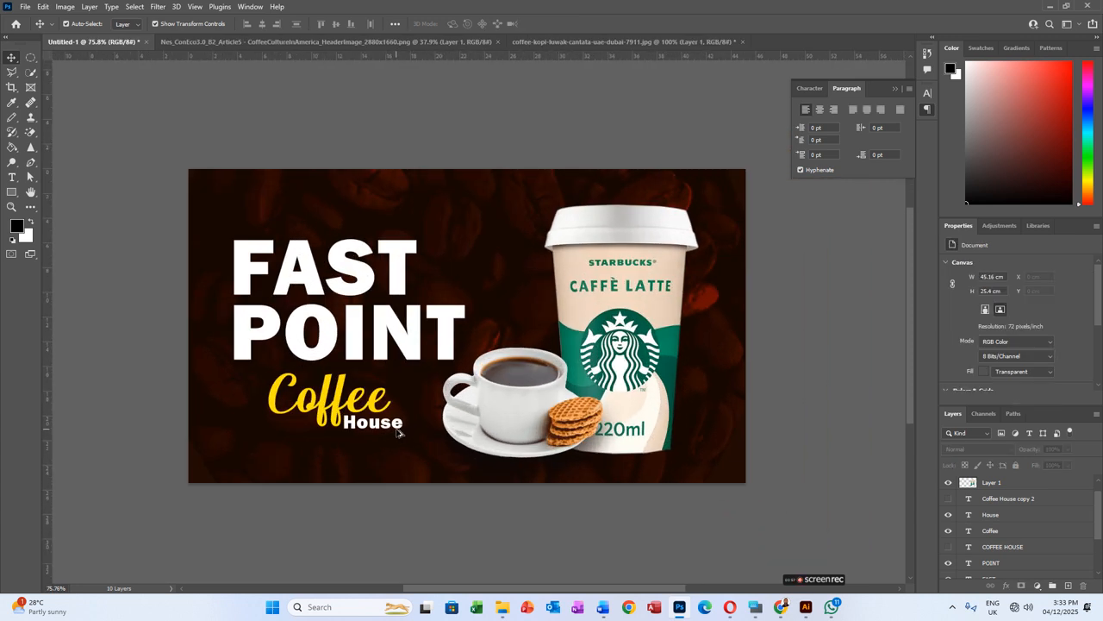
pyautogui.scroll(-2, 407, 398)
pyautogui.click(10, 180)
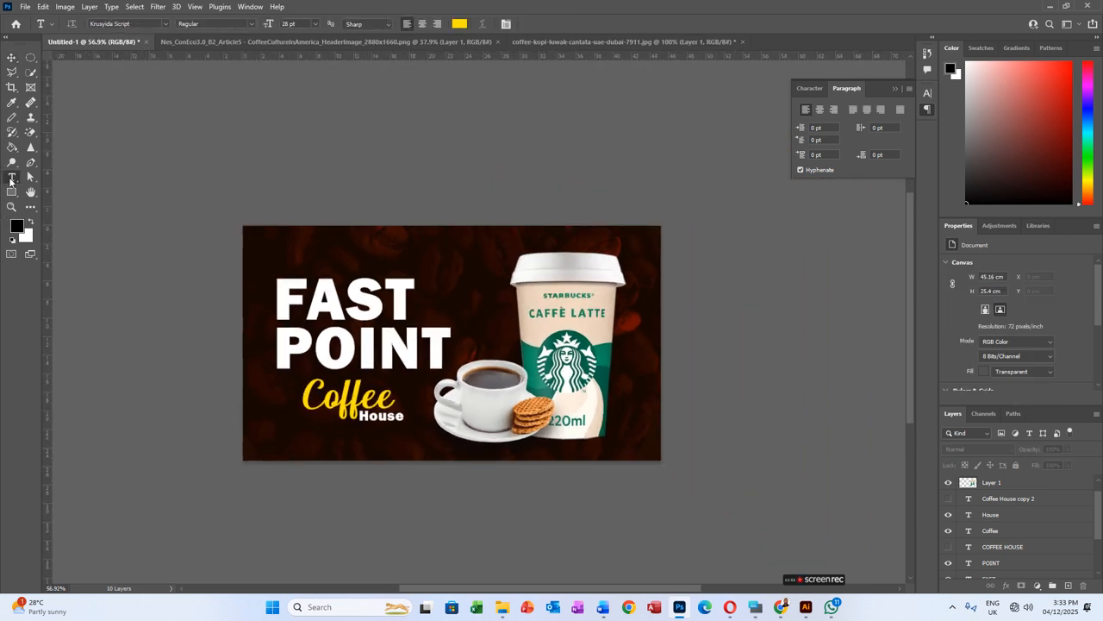
pyautogui.moveTo(11, 193); pyautogui.dragTo(48, 196)
pyautogui.moveTo(241, 447)
pyautogui.mouseDown()
pyautogui.moveTo(448, 465)
pyautogui.moveTo(428, 465)
pyautogui.mouseUp()
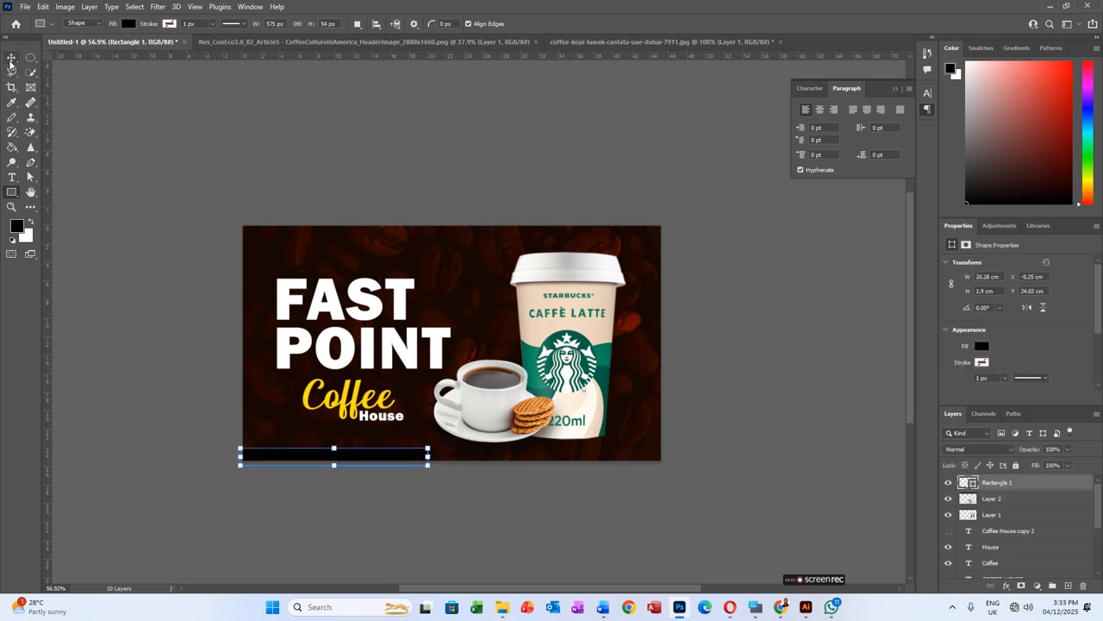
# Slant the right end of the black bar by moving only its upper-right corner inward
pyautogui.press('v')
pyautogui.scroll(5, 405, 493)
pyautogui.moveTo(423, 487); pyautogui.dragTo(375, 492)
pyautogui.scroll(-5, 375, 492)
pyautogui.hotkey('ctrl', 'z')
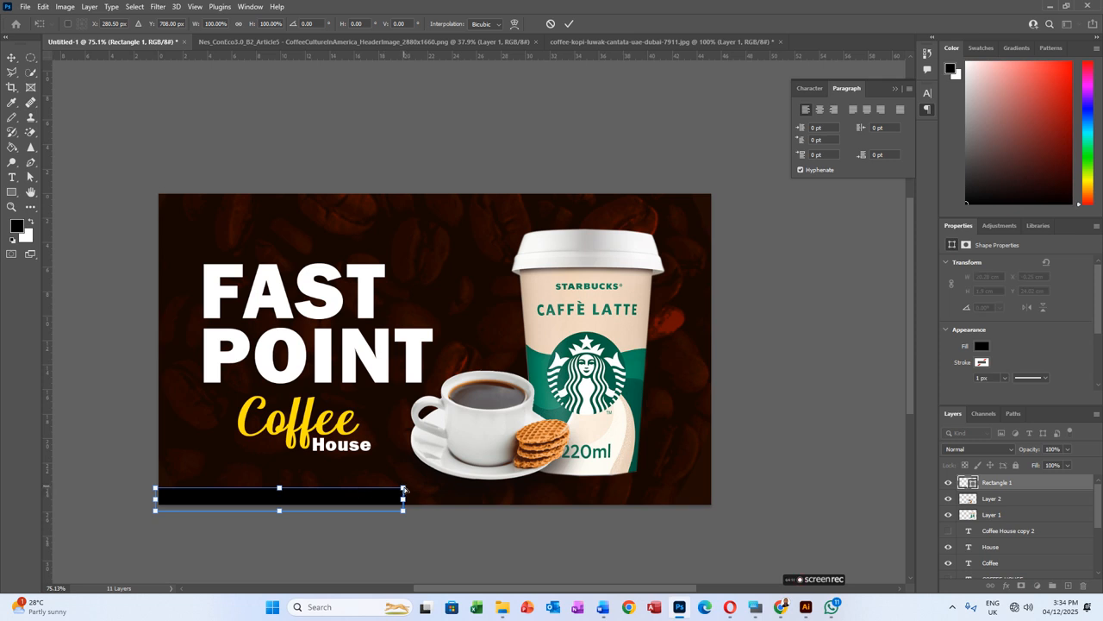
pyautogui.moveTo(403, 487); pyautogui.dragTo(369, 497)
pyautogui.press('Return')
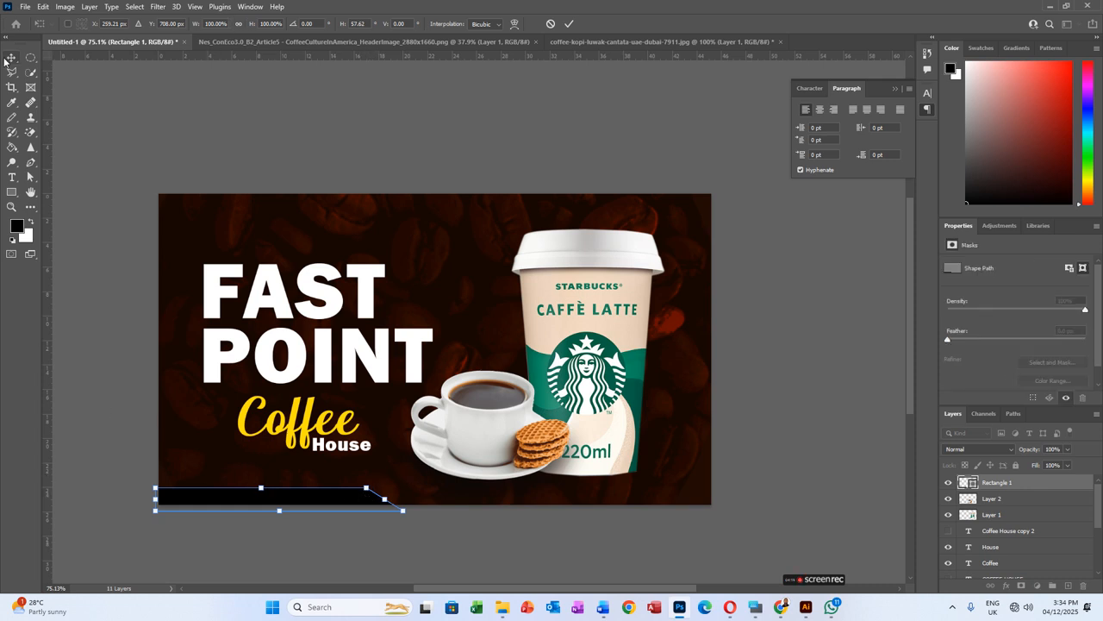
# Apply a Color Overlay to the slanted bar, using the green (088962) sampled from the paper cup
pyautogui.click(1005, 586)
pyautogui.click(1030, 536)
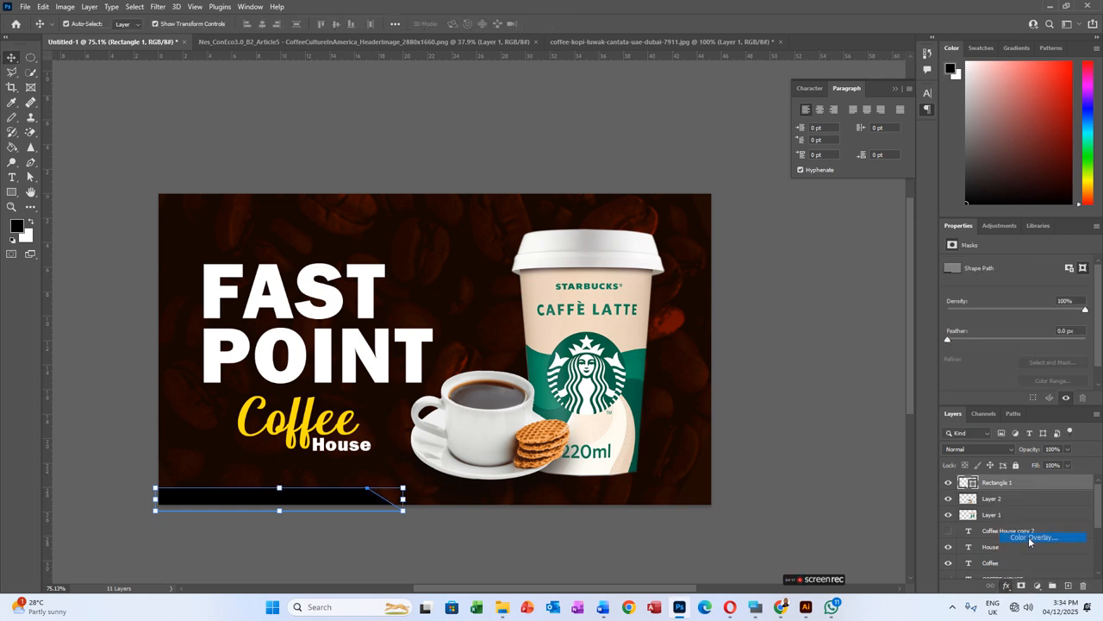
pyautogui.moveTo(690, 264); pyautogui.dragTo(963, 289)
pyautogui.click(924, 335)
pyautogui.click(536, 370)
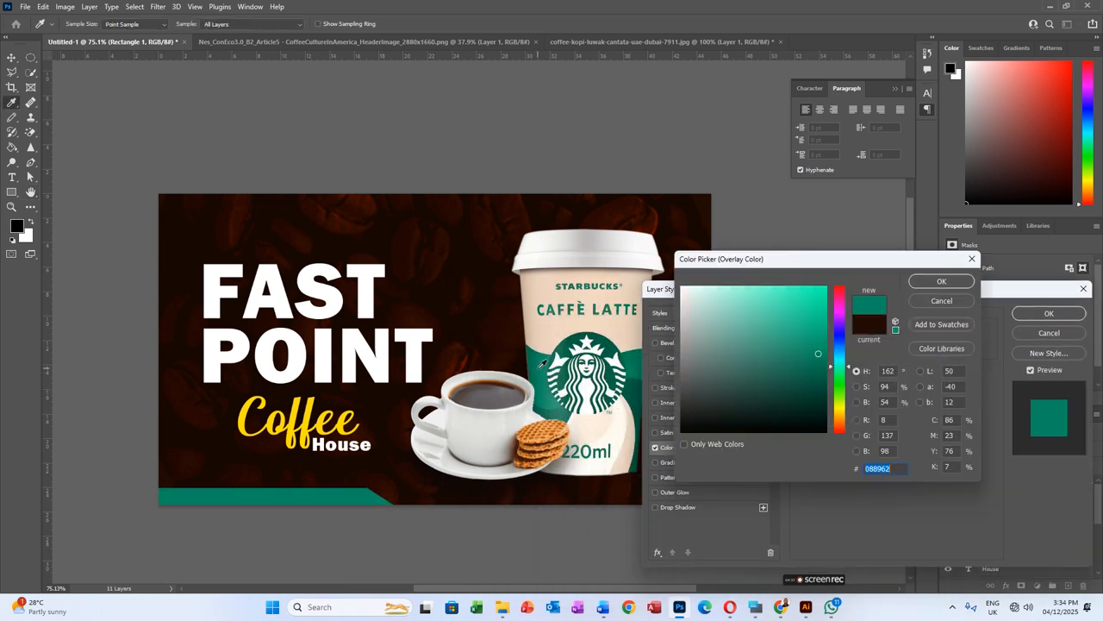
pyautogui.press('Return')
pyautogui.press('Return')
pyautogui.click(573, 520)
# Reduce the green bar's height to a thin strip and stretch it farther right along the bottom edge
pyautogui.scroll(-4, 327, 511)
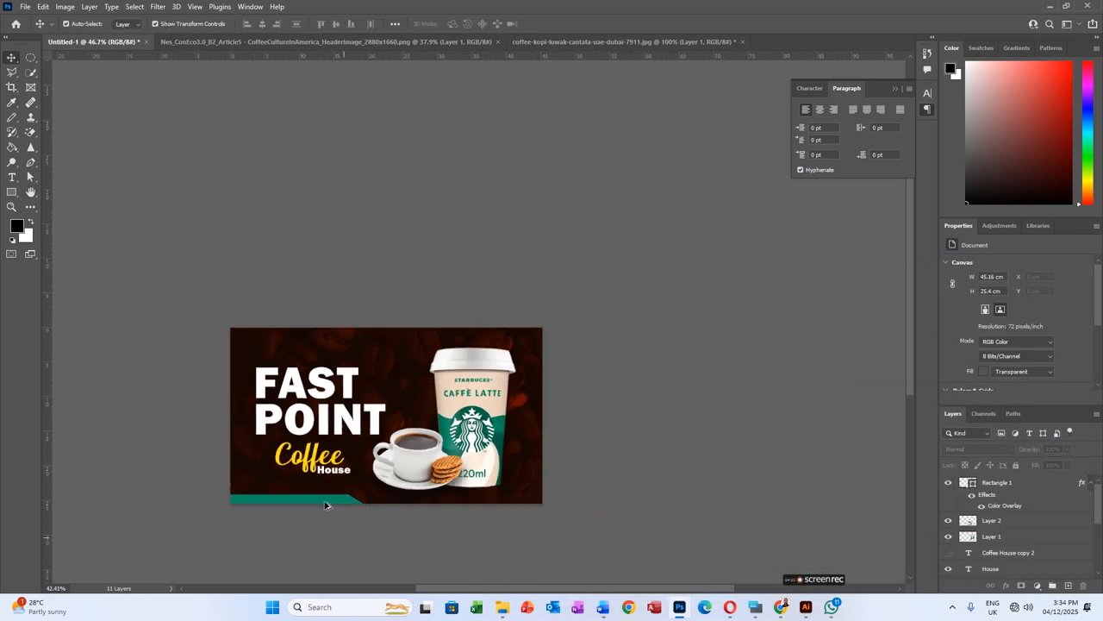
pyautogui.scroll(3, 328, 510)
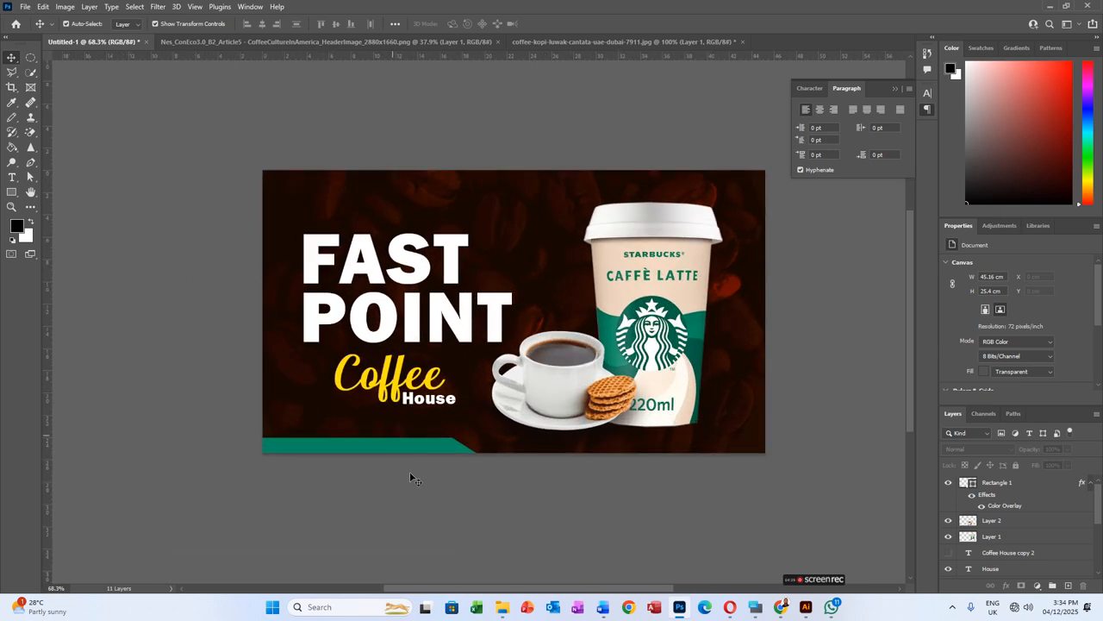
pyautogui.click(421, 441)
pyautogui.moveTo(422, 436); pyautogui.dragTo(422, 447)
pyautogui.moveTo(485, 457); pyautogui.dragTo(560, 459)
pyautogui.click(515, 465)
# Duplicate the green strip farther right along the bottom edge and set the copy's Color Overlay to dark green (004b35)
pyautogui.moveTo(479, 454); pyautogui.dragTo(589, 454)
pyautogui.click(1002, 586)
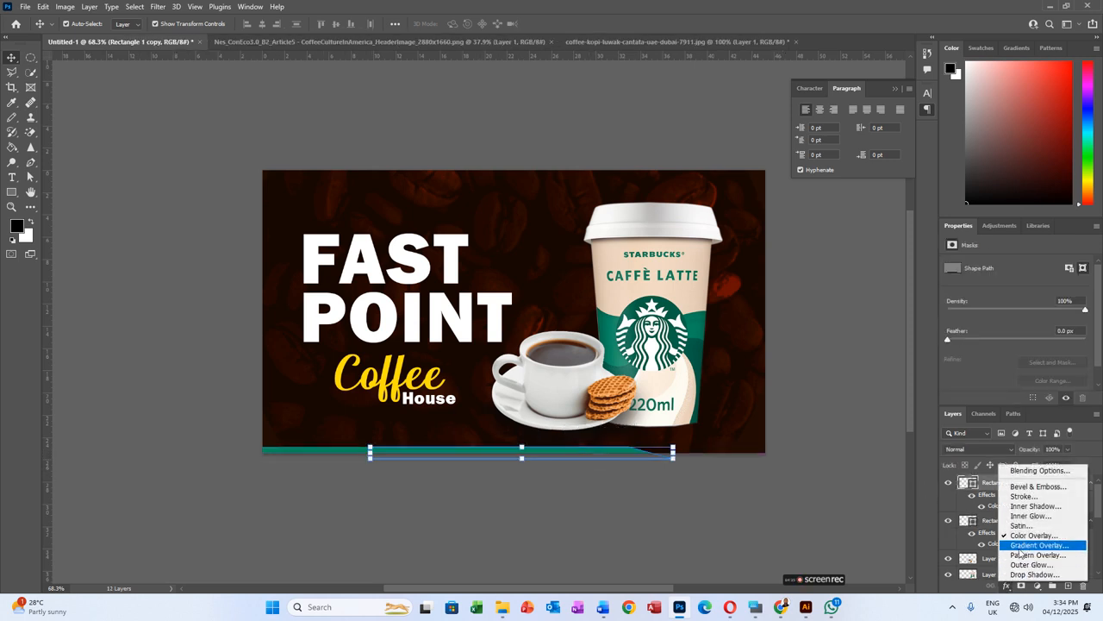
pyautogui.click(1017, 536)
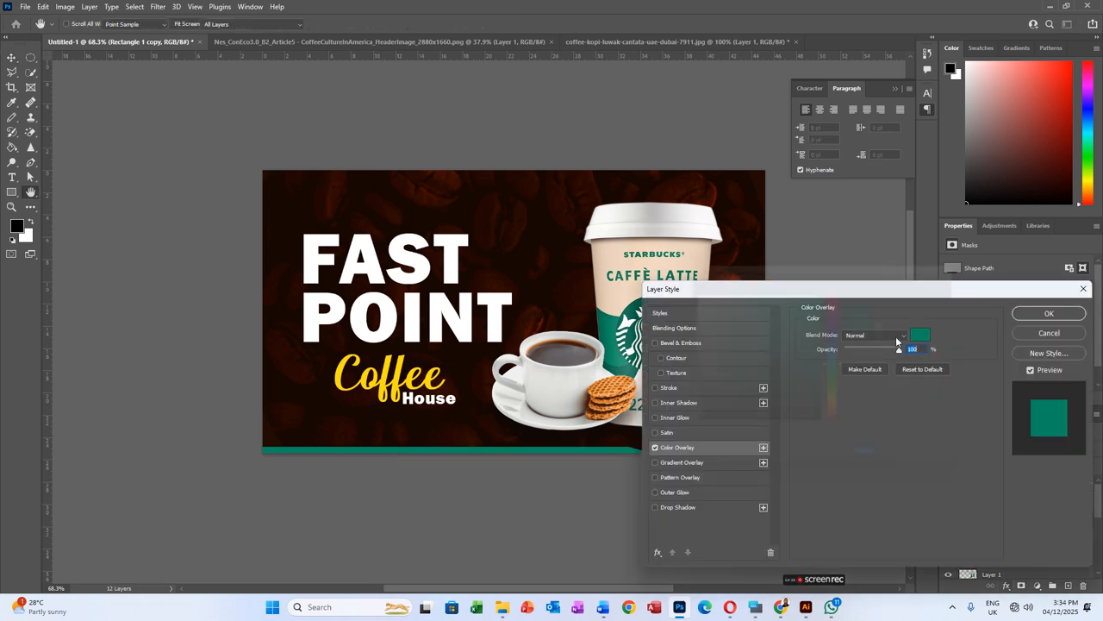
pyautogui.click(920, 337)
pyautogui.click(634, 361)
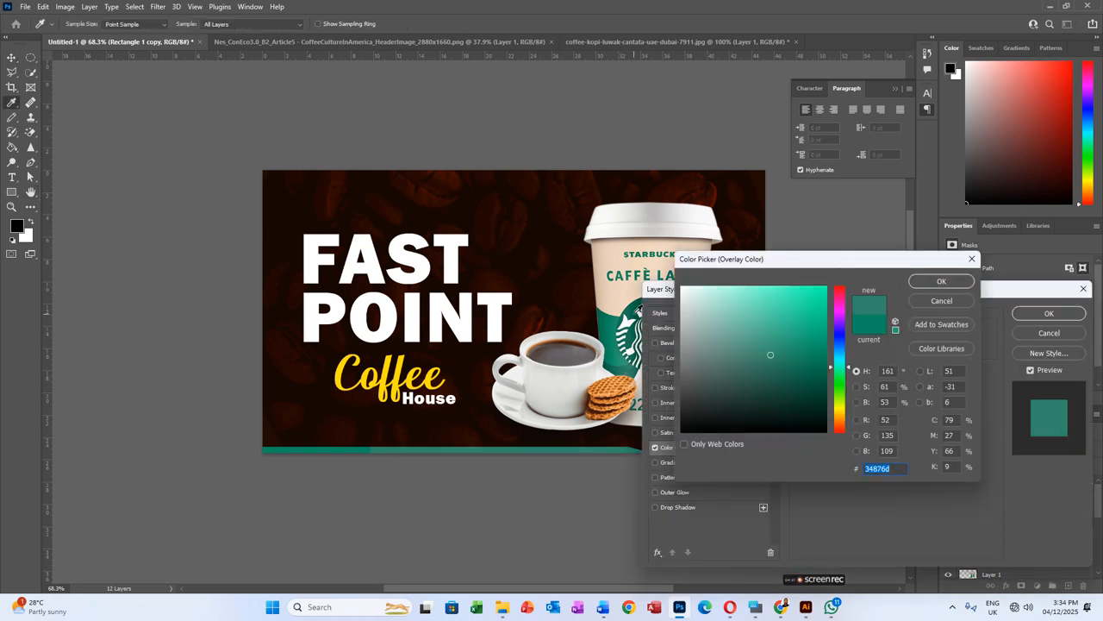
pyautogui.click(633, 312)
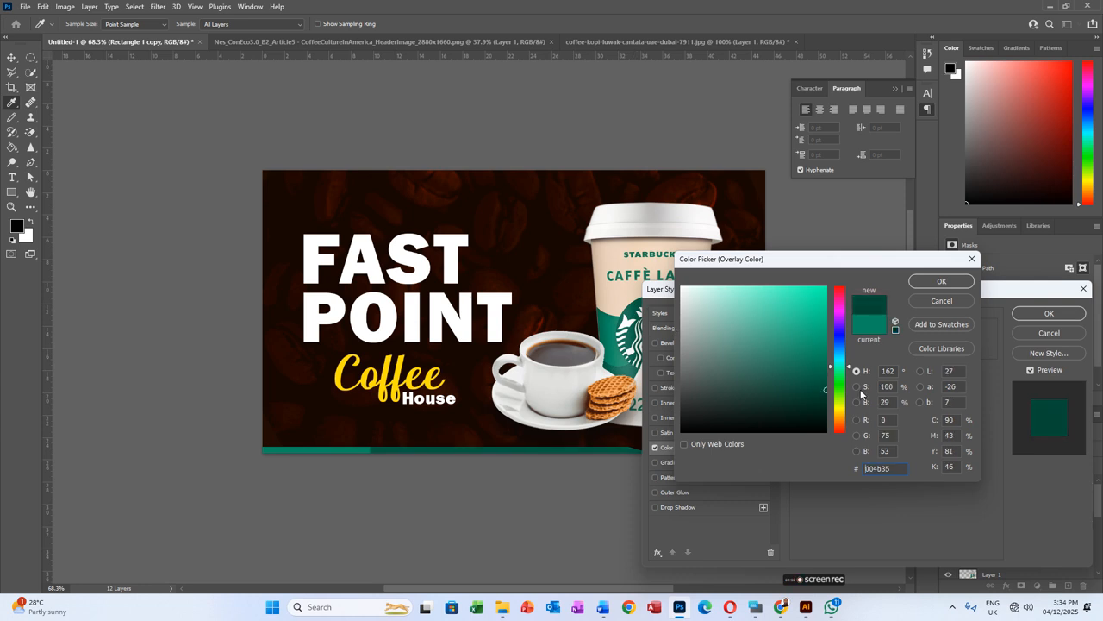
pyautogui.press('Return')
pyautogui.press('Return')
pyautogui.click(633, 520)
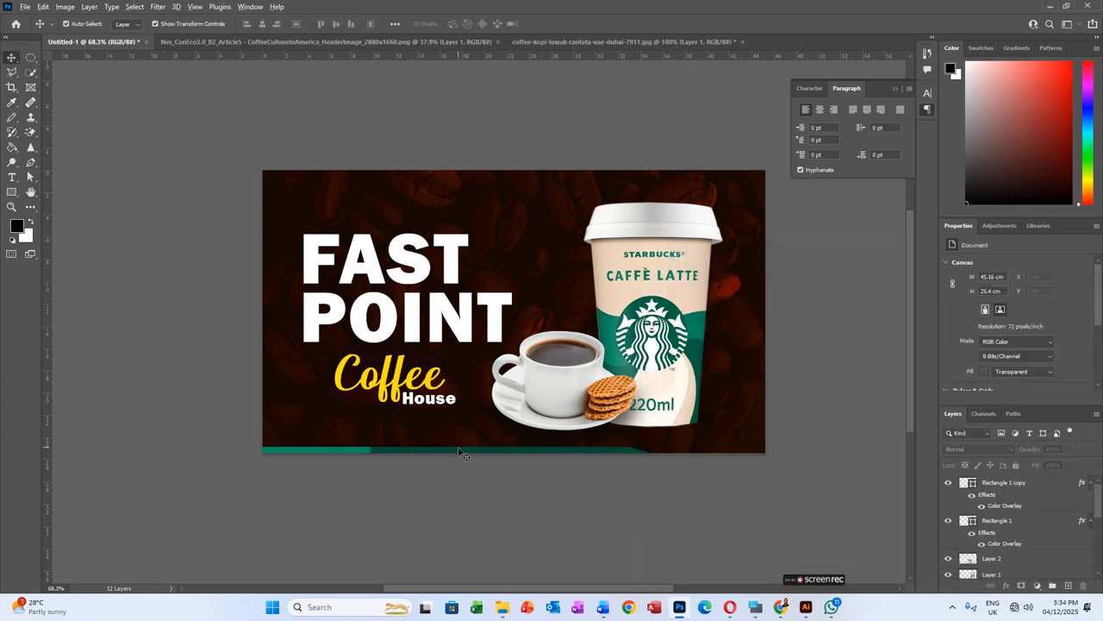
# Copy both green strips together to the banner's top edge, extending to its right side
pyautogui.click(458, 449)
pyautogui.keyDown('shift'); pyautogui.click(350, 451); pyautogui.keyUp('shift')
pyautogui.moveTo(350, 455); pyautogui.dragTo(583, 175)
pyautogui.click(804, 320)
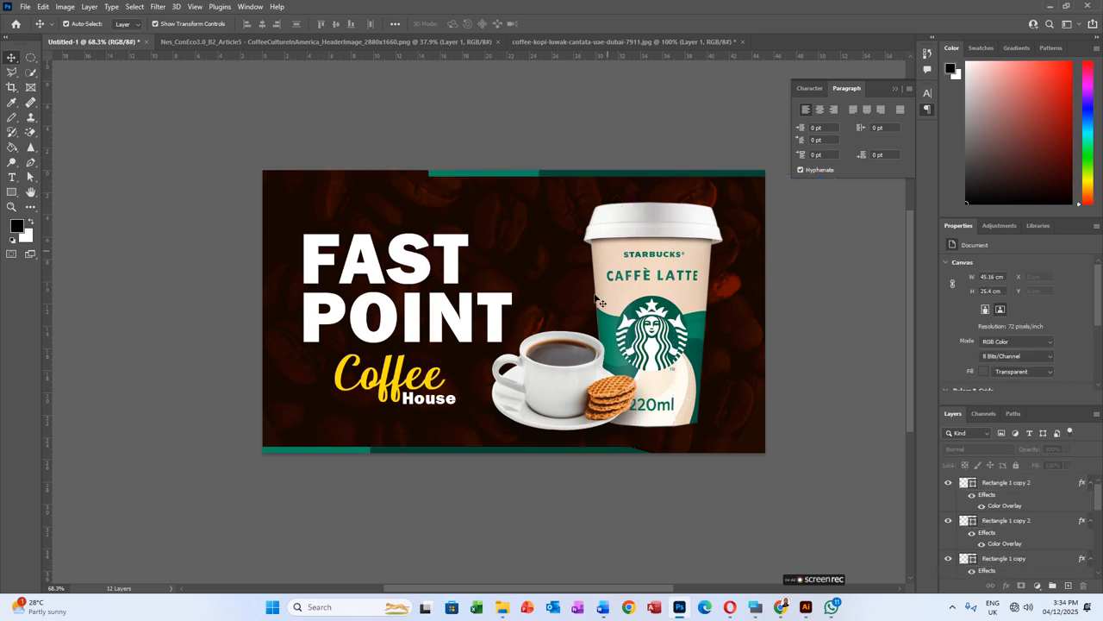
pyautogui.scroll(-3, 605, 284)
pyautogui.scroll(2, 605, 286)
pyautogui.moveTo(596, 328); pyautogui.dragTo(447, 327)
pyautogui.moveTo(511, 341); pyautogui.dragTo(544, 345)
pyautogui.scroll(1, 436, 320)
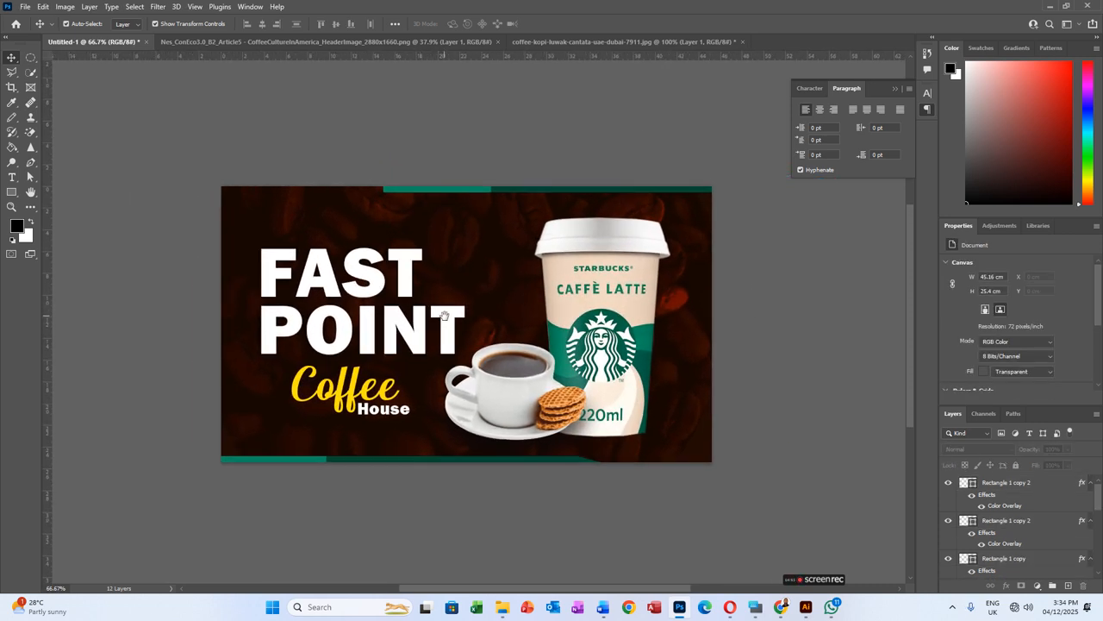
pyautogui.scroll(2, 444, 316)
pyautogui.scroll(-3, 448, 320)
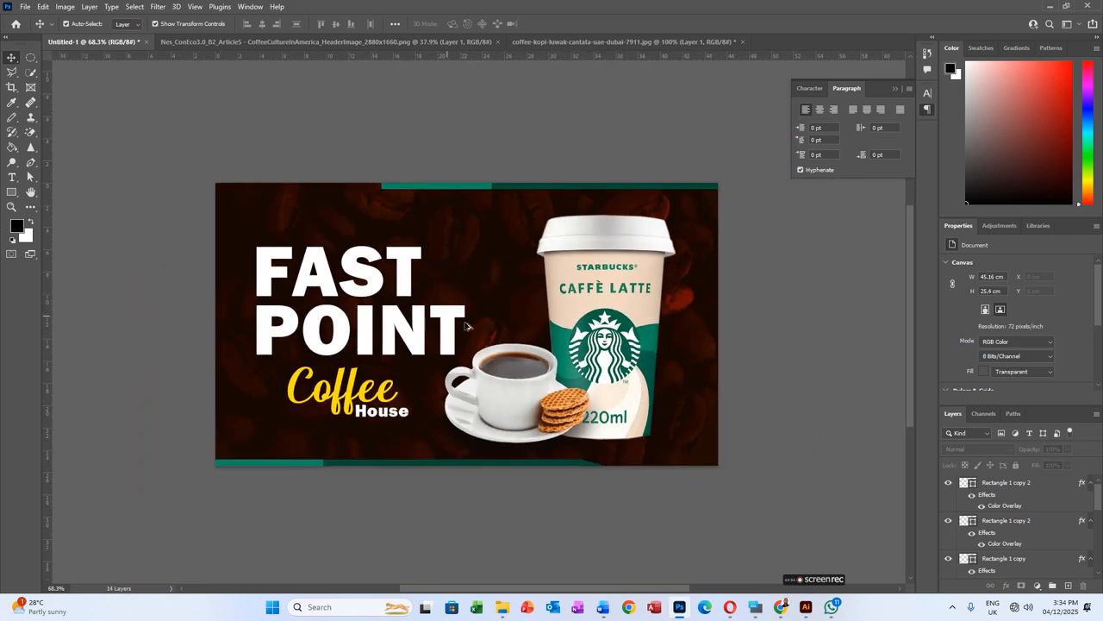